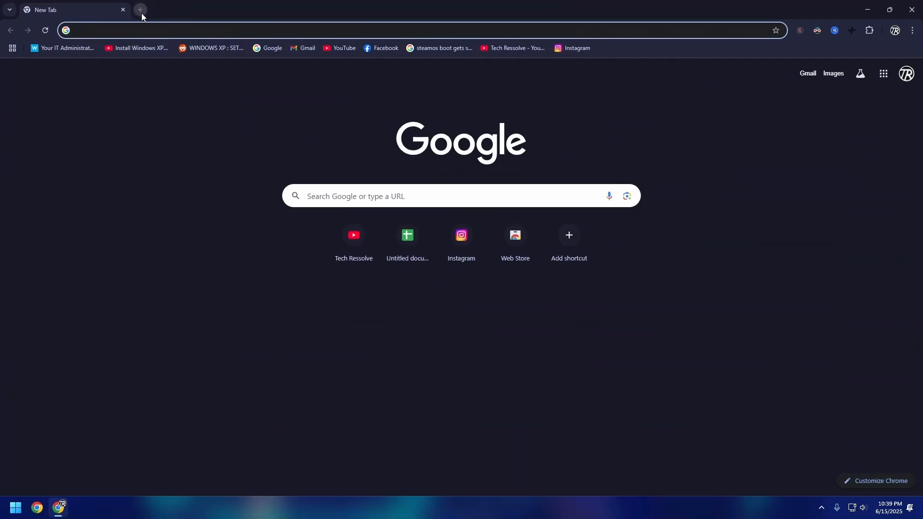
Go to discord.com and download the Windows installer from its download page
click(134, 31)
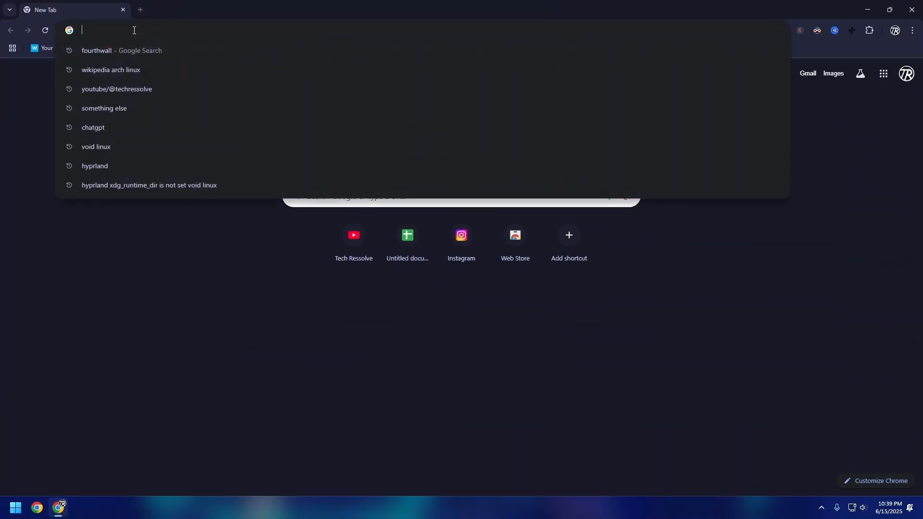
text(discord.com)
key(Return)
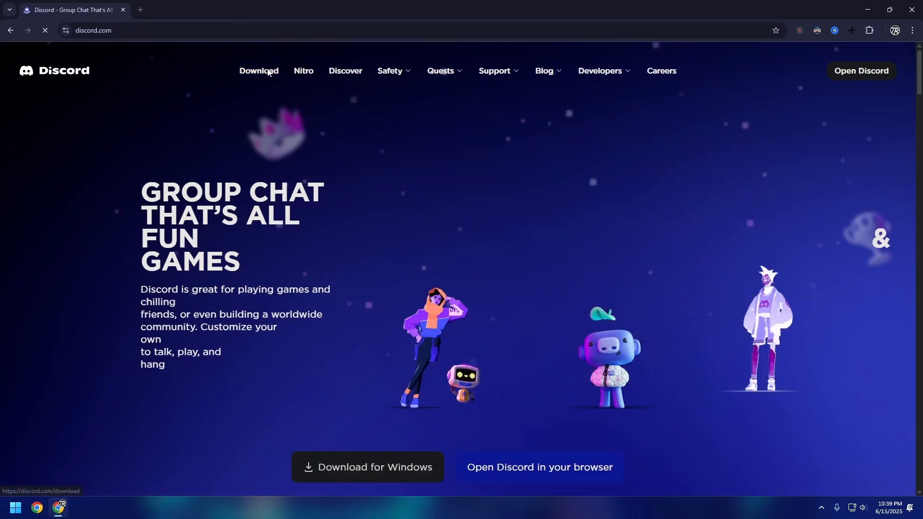
click(268, 72)
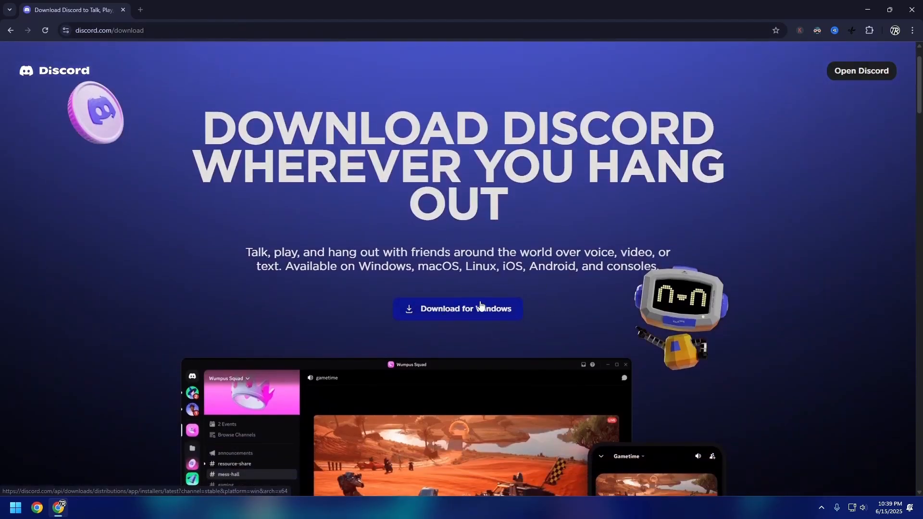
click(481, 308)
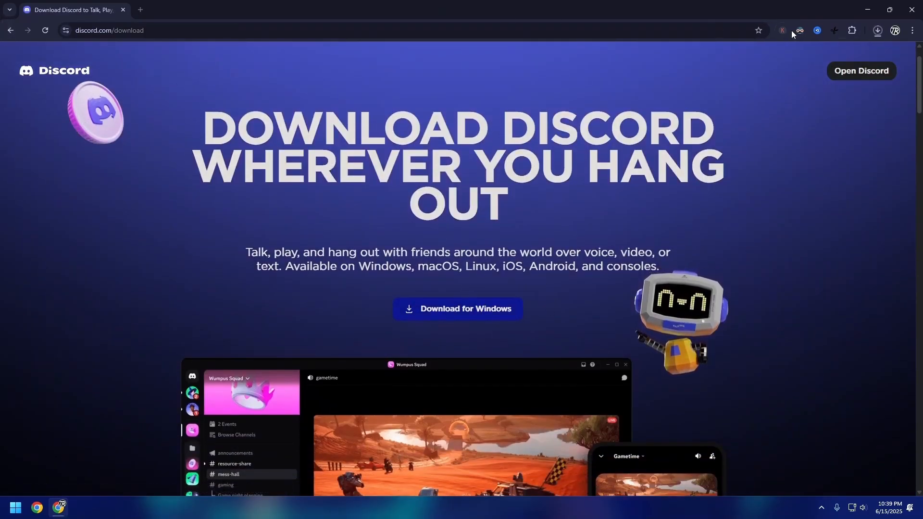
Cancel the DiscordSetup.exe download and close the browser
click(878, 31)
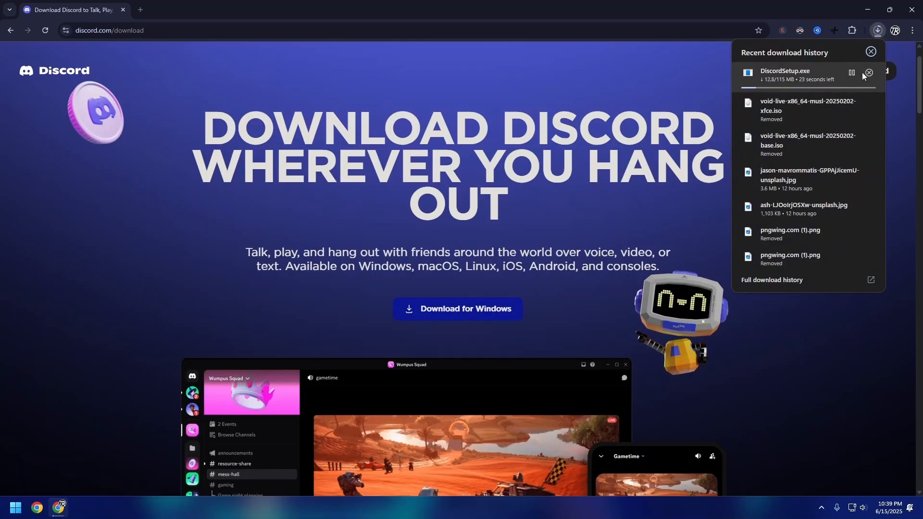
click(868, 73)
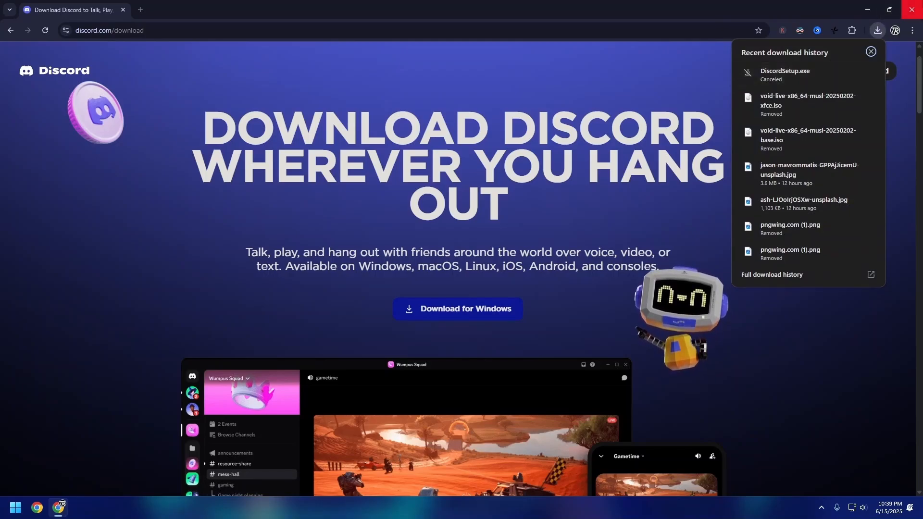
click(916, 5)
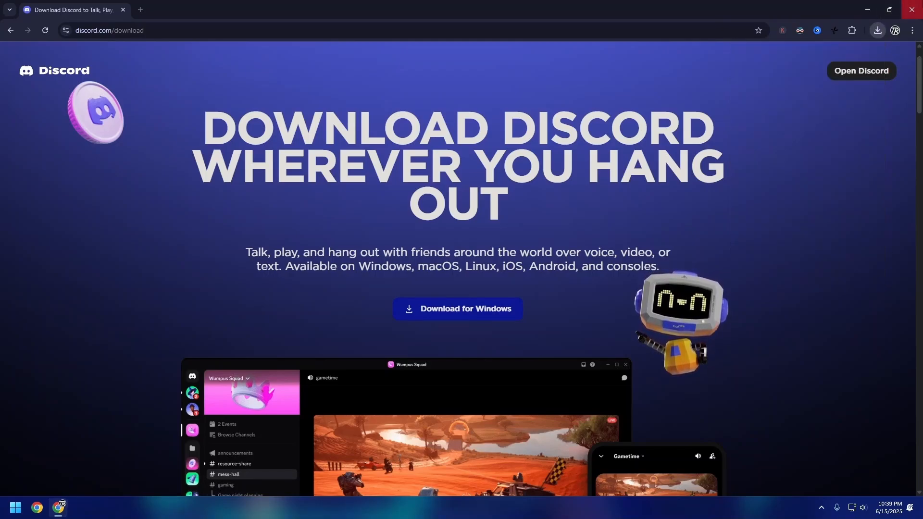
Switch to Microsoft Store, search for discord to view the Discord app page, and close the store
key(super)
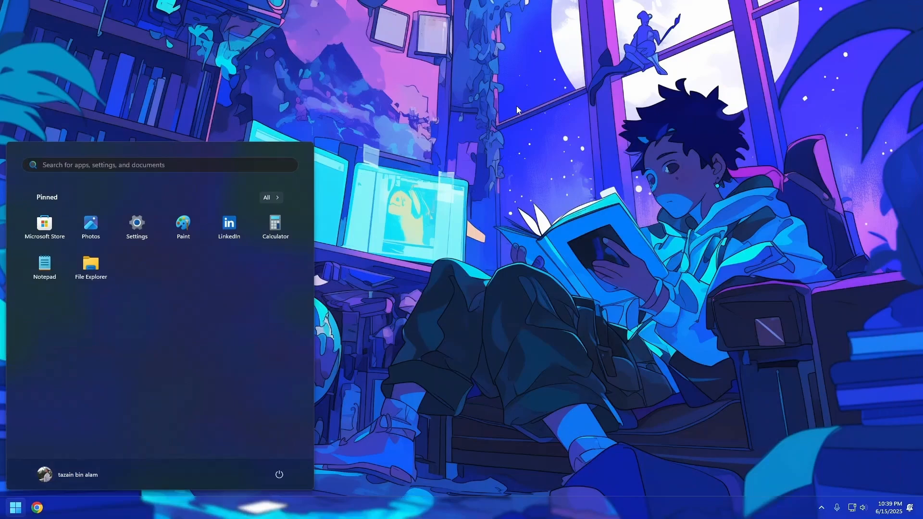
text(store)
key(Return)
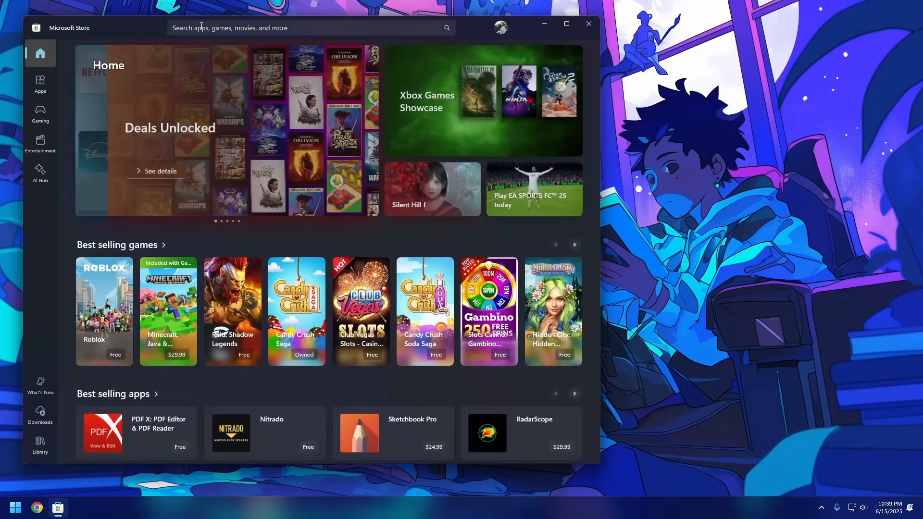
click(201, 27)
text(disco)
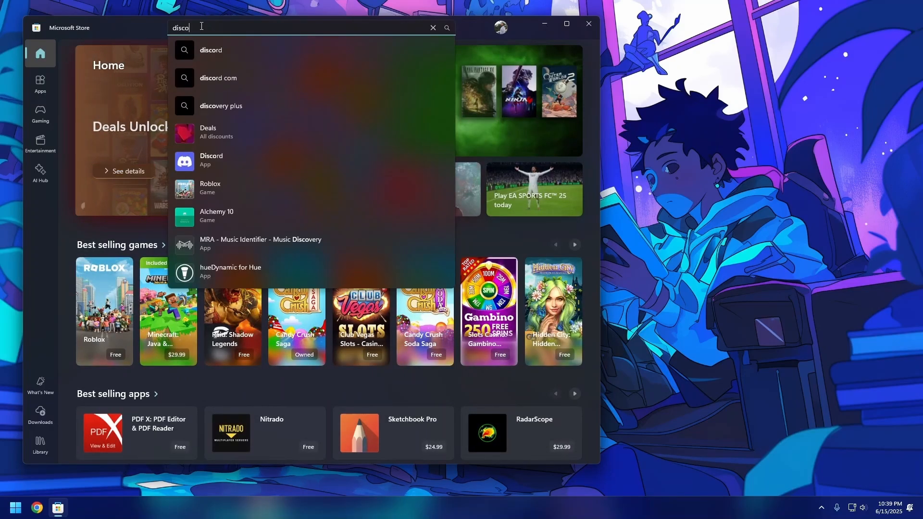
click(236, 59)
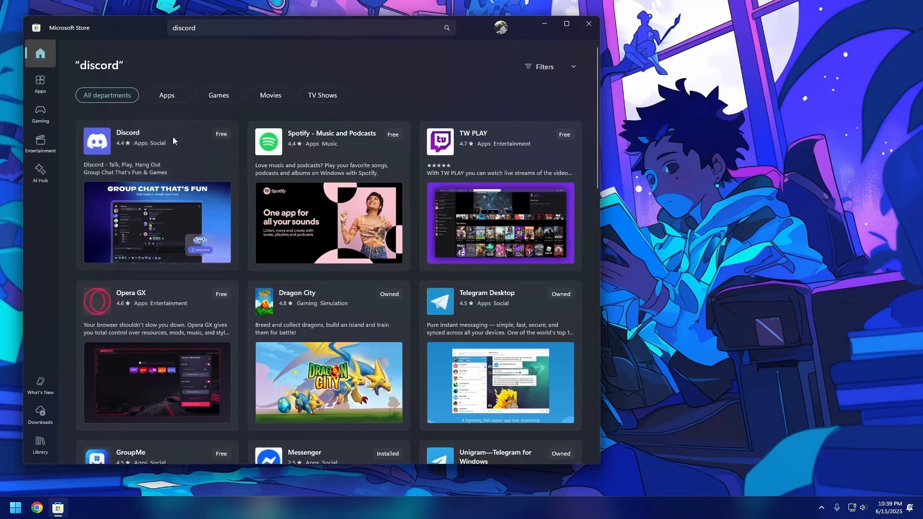
click(173, 139)
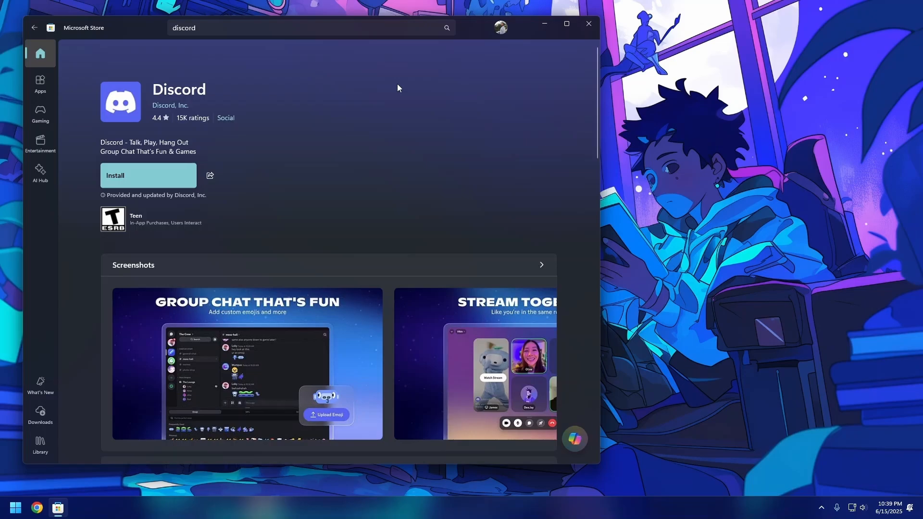
click(591, 27)
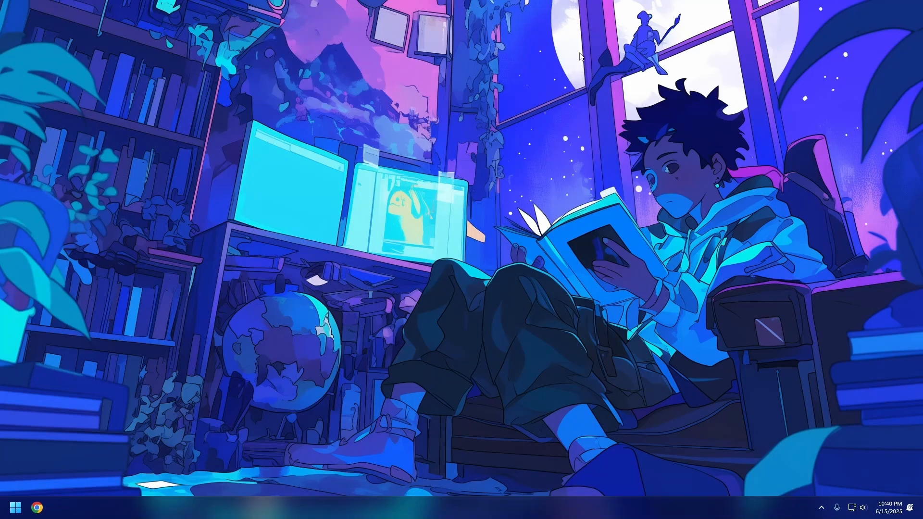
Launch PowerShell 7 (x64) and shift its window slightly on the desktop
key(super)
text(o)
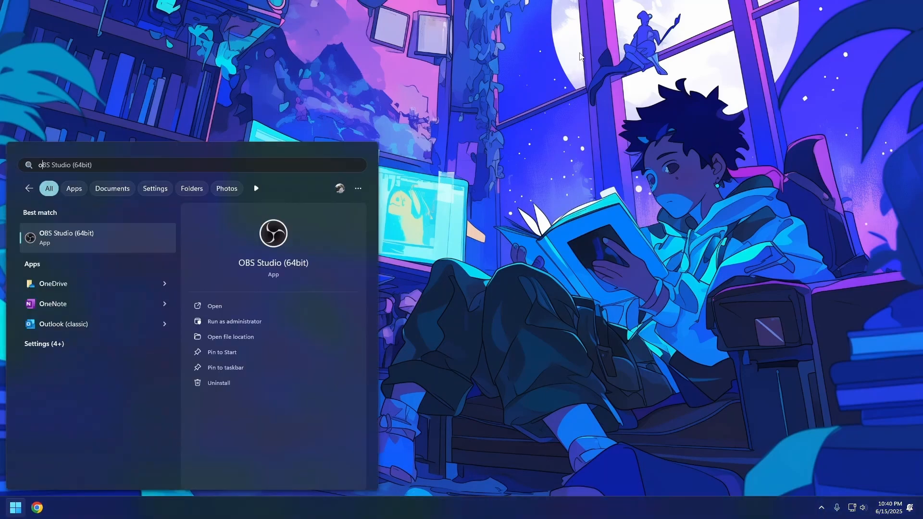
key(BackSpace)
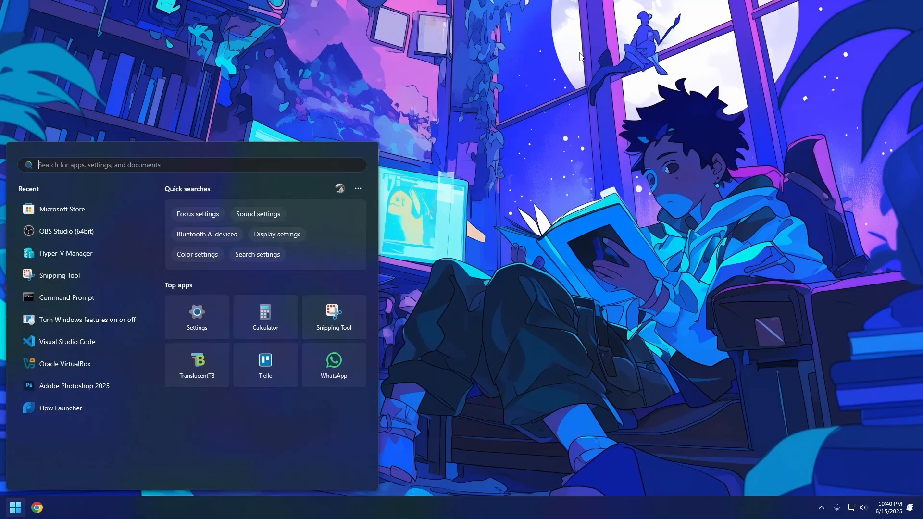
text(power)
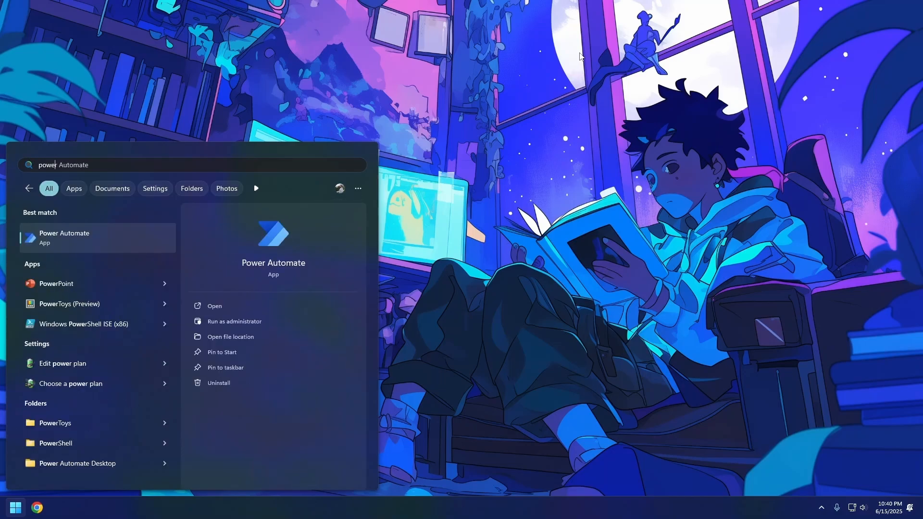
text(s)
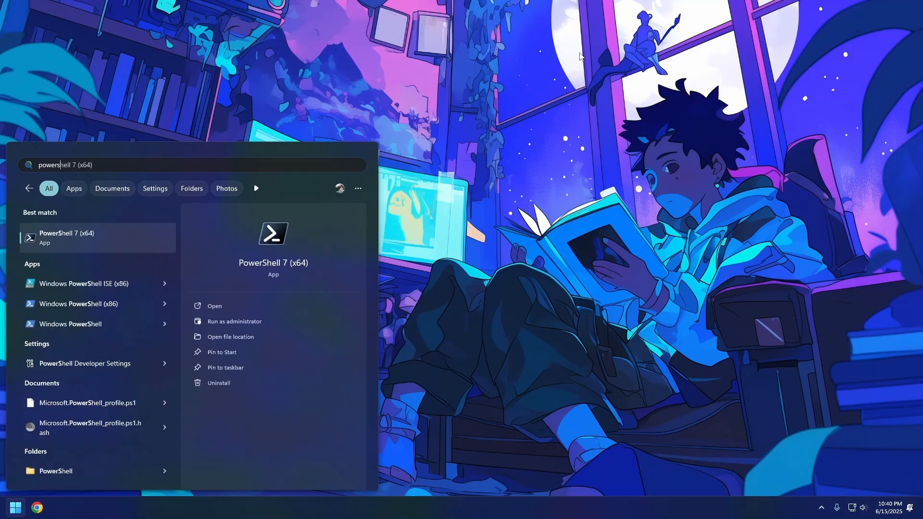
key(Return)
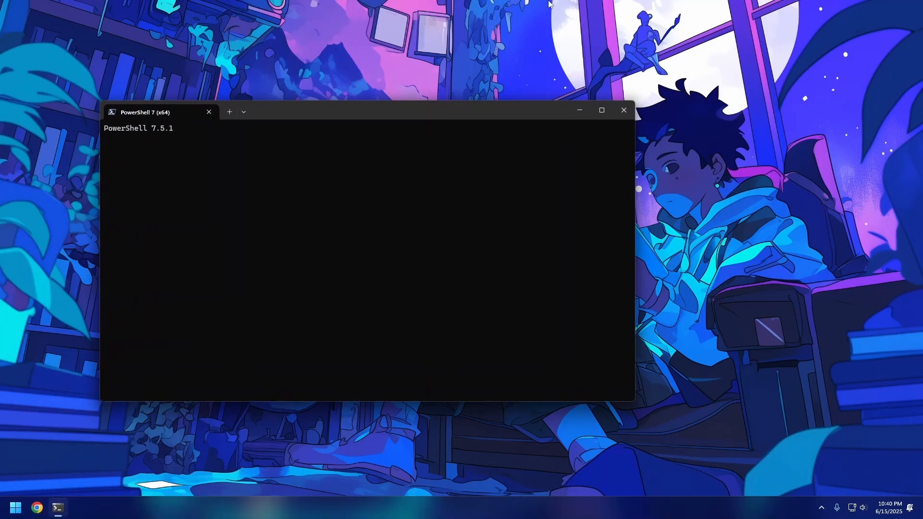
drag(373, 115, 408, 109)
Discard a wget entry at the prompt and close the PowerShell window
text(wget)
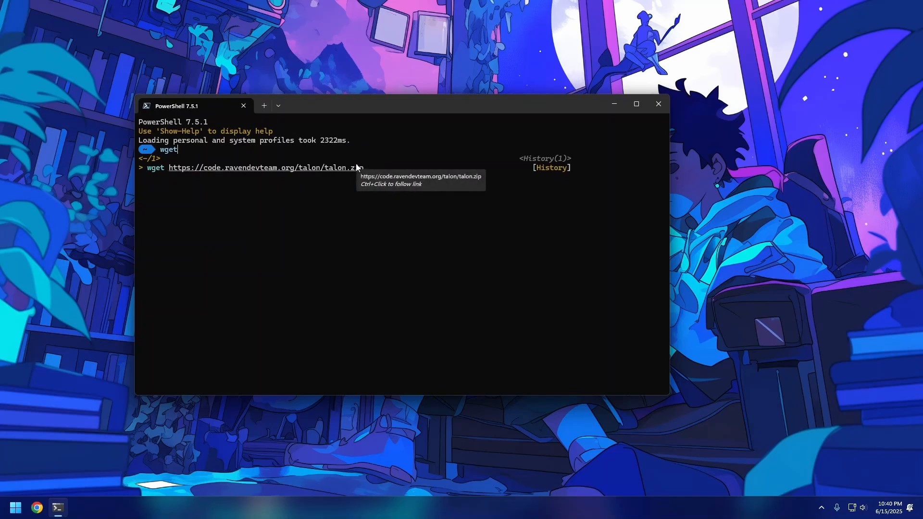
key(BackSpace)
key(BackSpace)
key(BackSpace)
key(BackSpace)
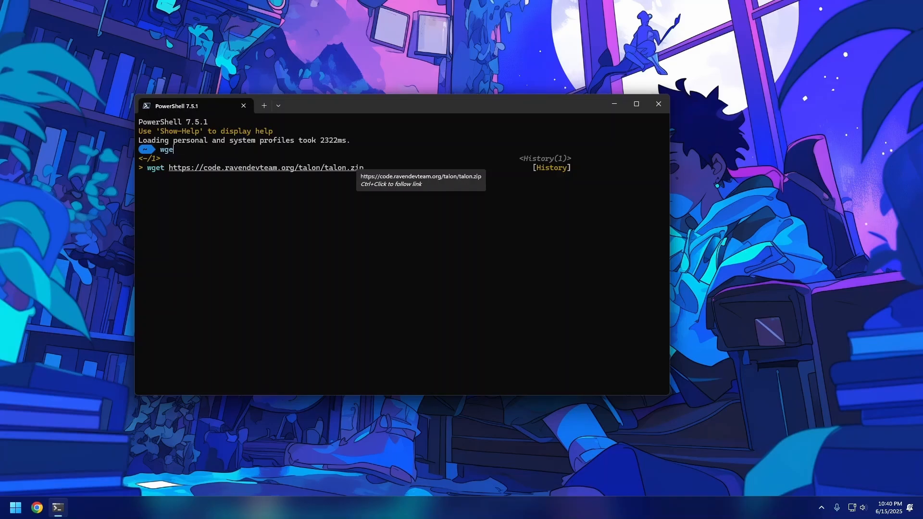
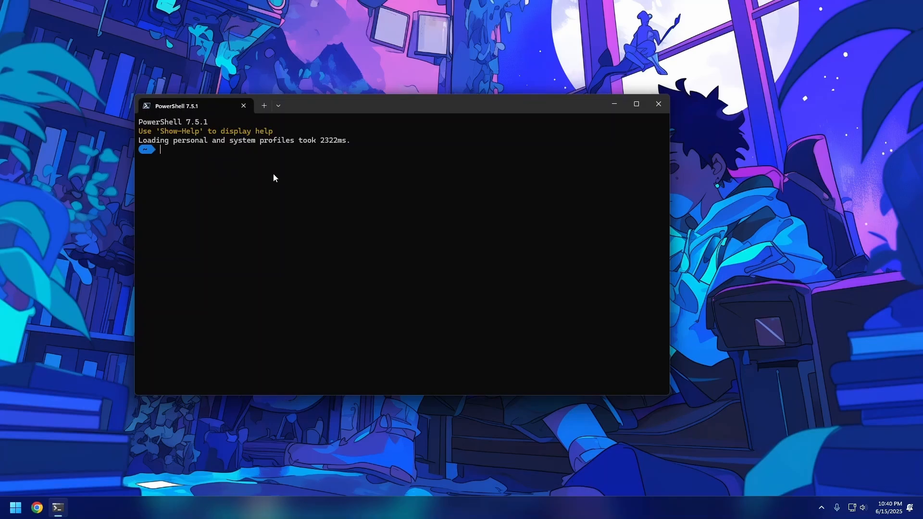
click(658, 104)
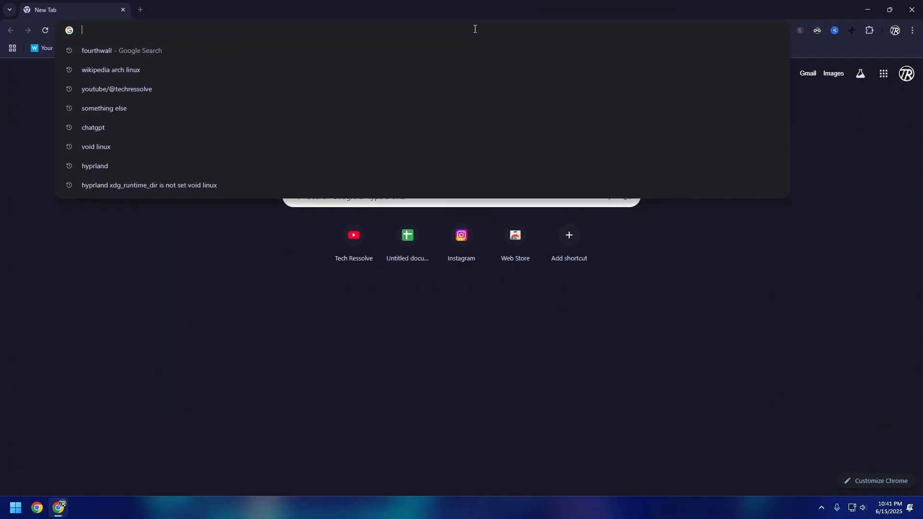
Search Google for unigetui in Chrome and open the UniGetUI project's GitHub repository
text(unigetui)
key(Return)
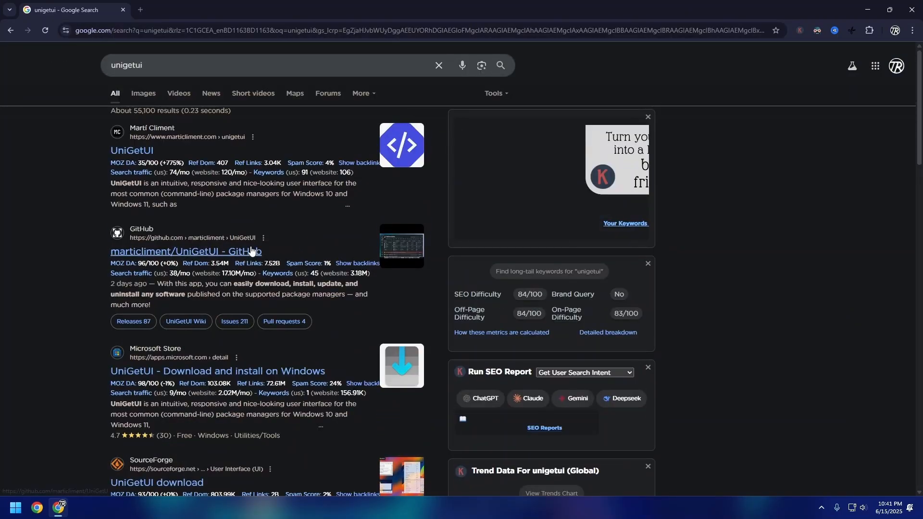
click(150, 257)
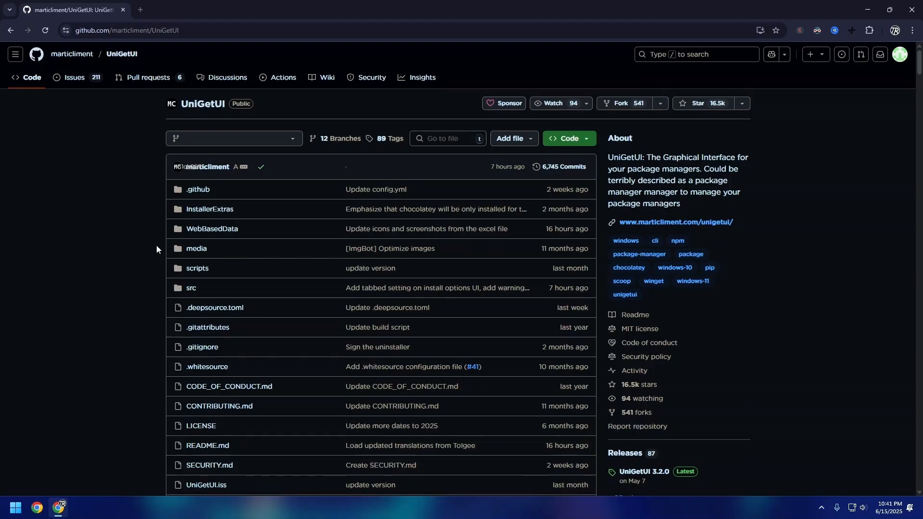
Open the latest UniGetUI 3.2.0 release and download UniGetUI.Installer.exe from its assets
scroll(156, 249, down, 3)
click(662, 332)
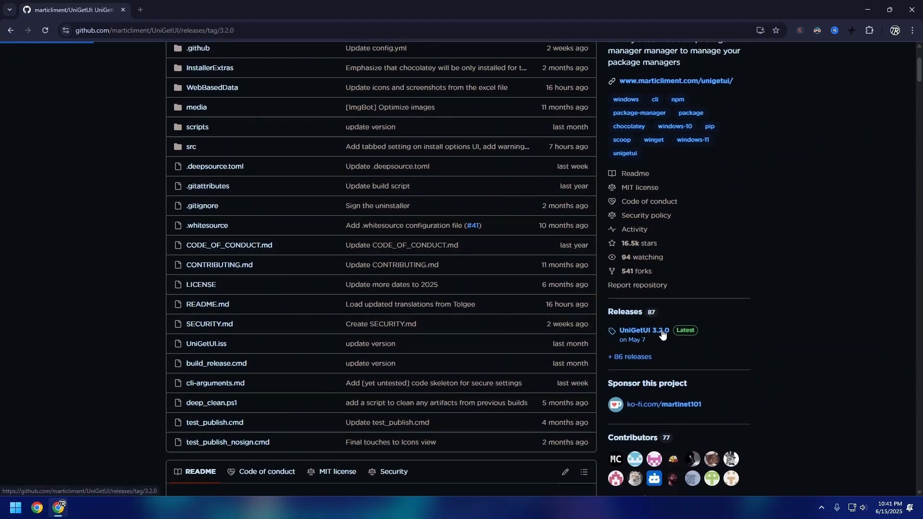
scroll(483, 319, down, 12)
scroll(483, 318, down, 4)
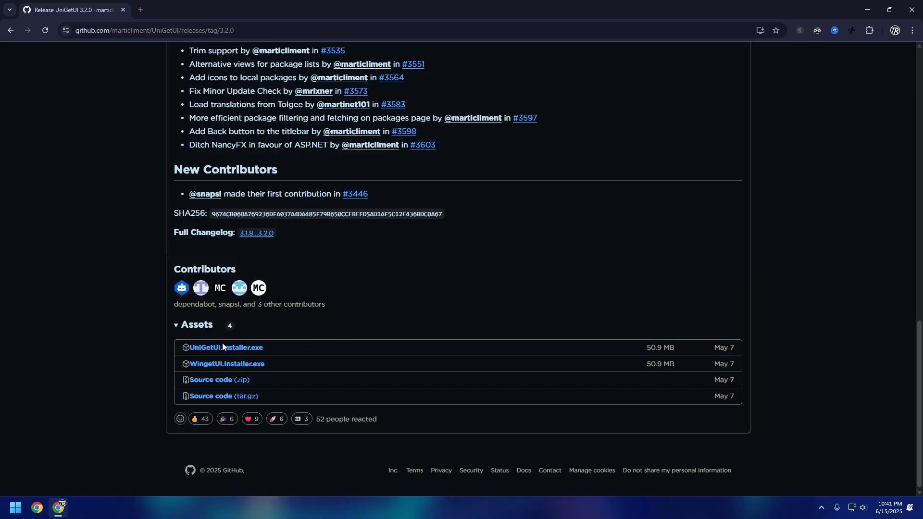
click(226, 352)
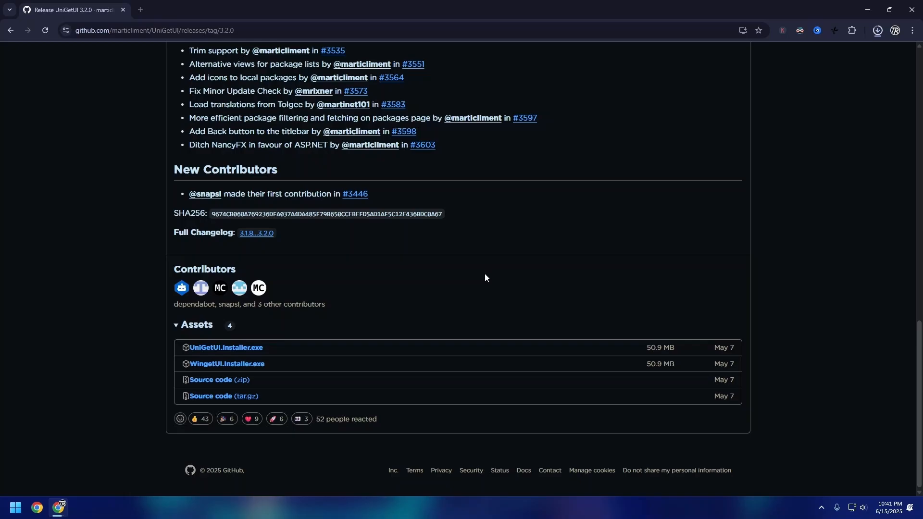
Run the downloaded UniGetUI.Installer.exe with English as the setup language
click(878, 32)
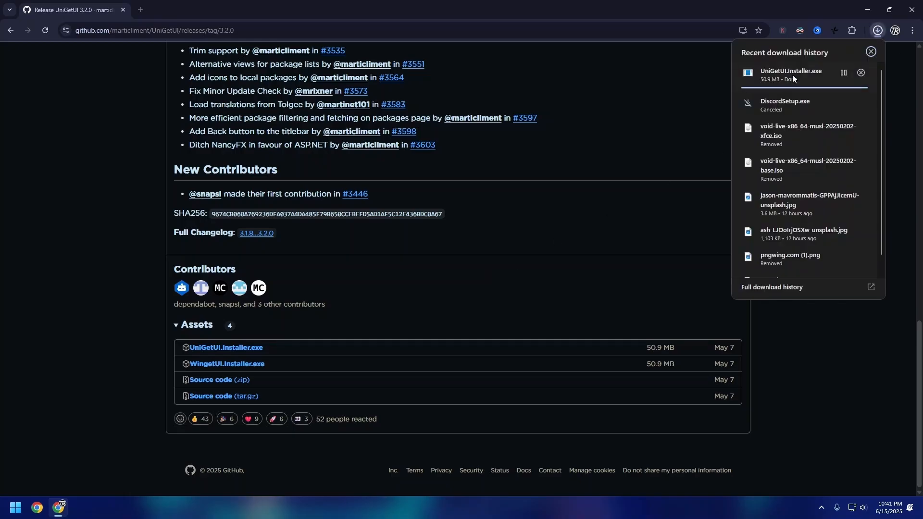
click(818, 80)
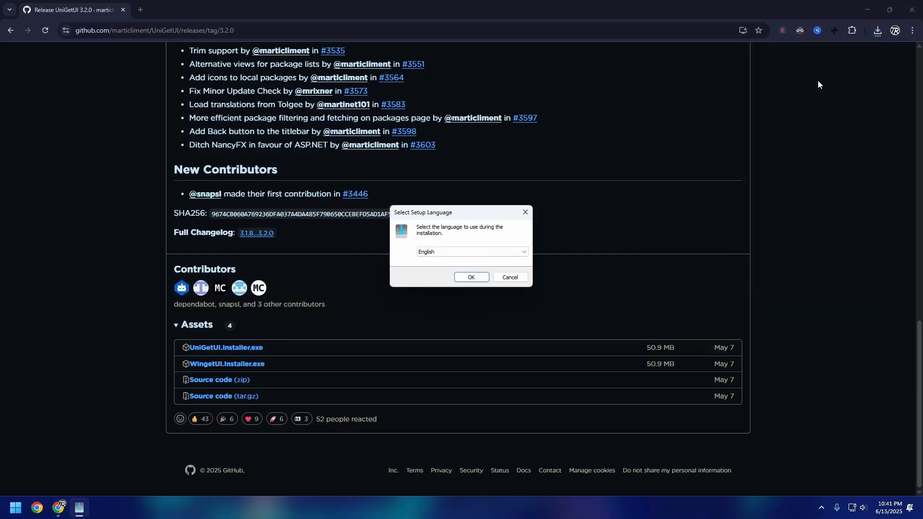
click(472, 278)
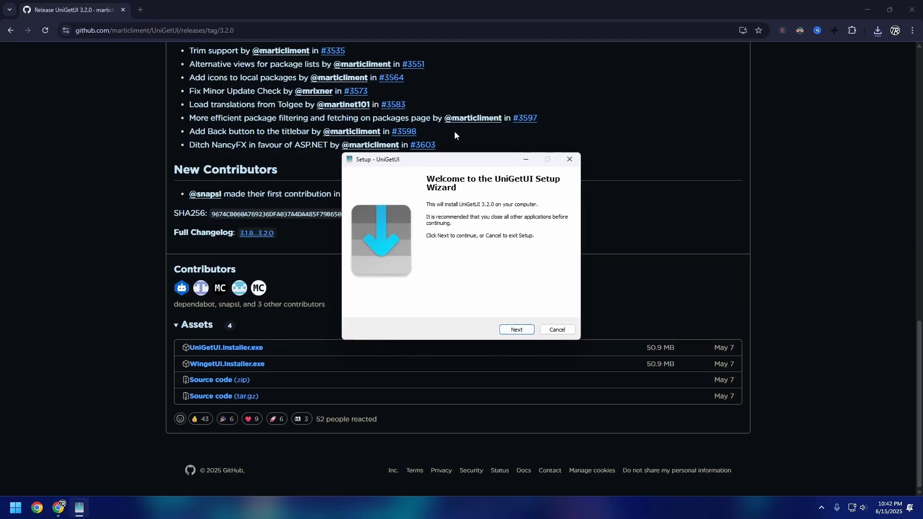
Install UniGetUI in the default folder as a regular installation with both shortcuts and Chocolatey, launch it, and close the browser
click(516, 329)
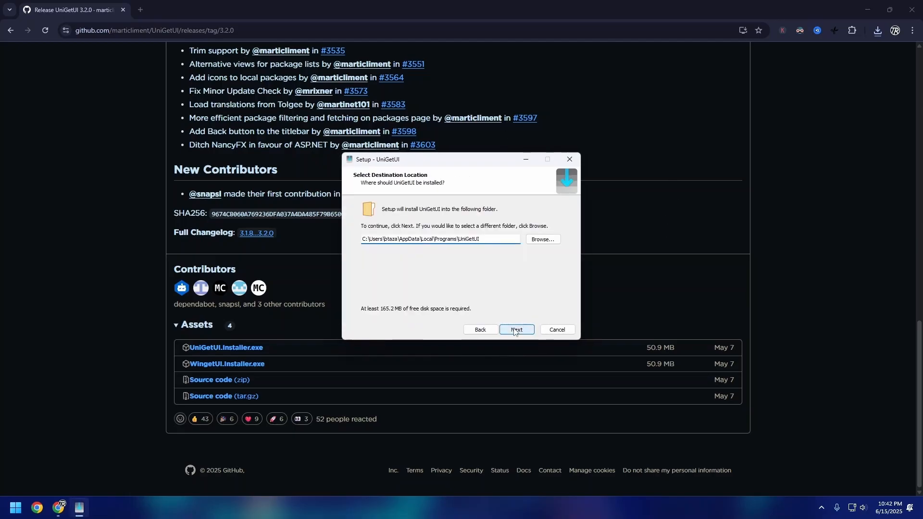
click(515, 330)
click(514, 329)
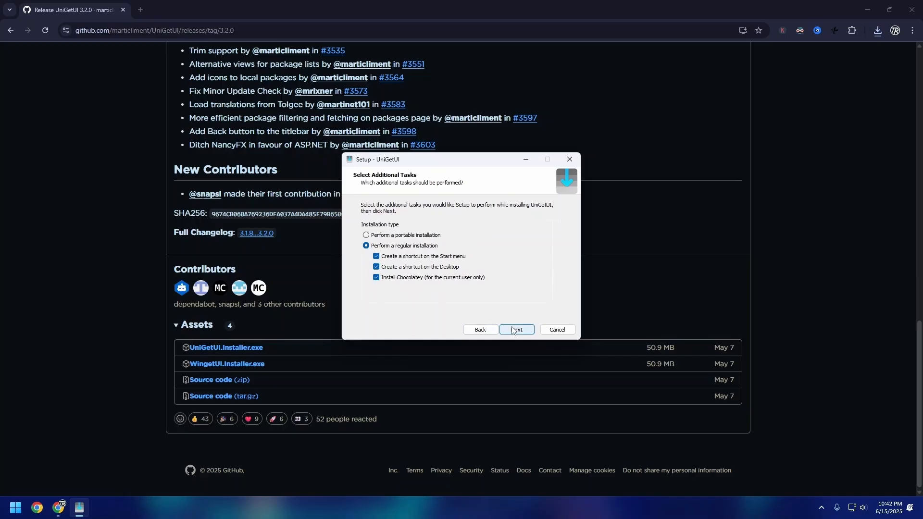
click(511, 327)
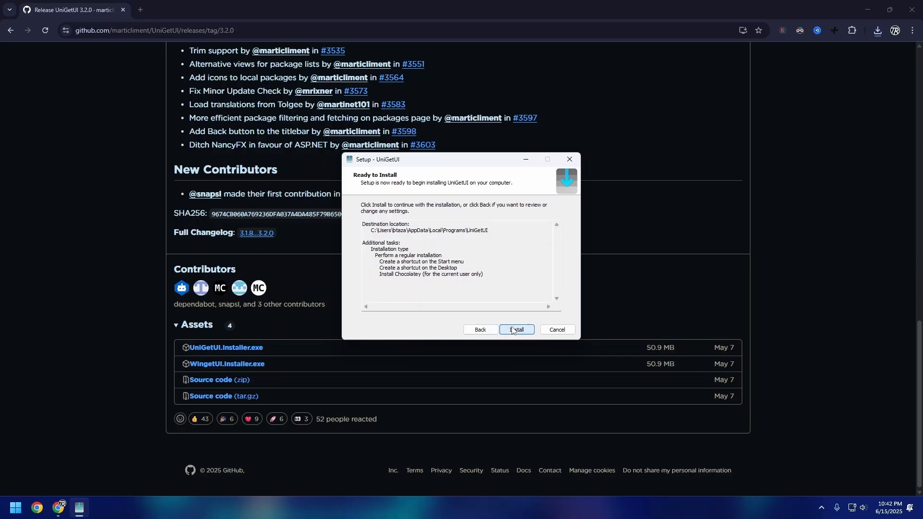
click(512, 326)
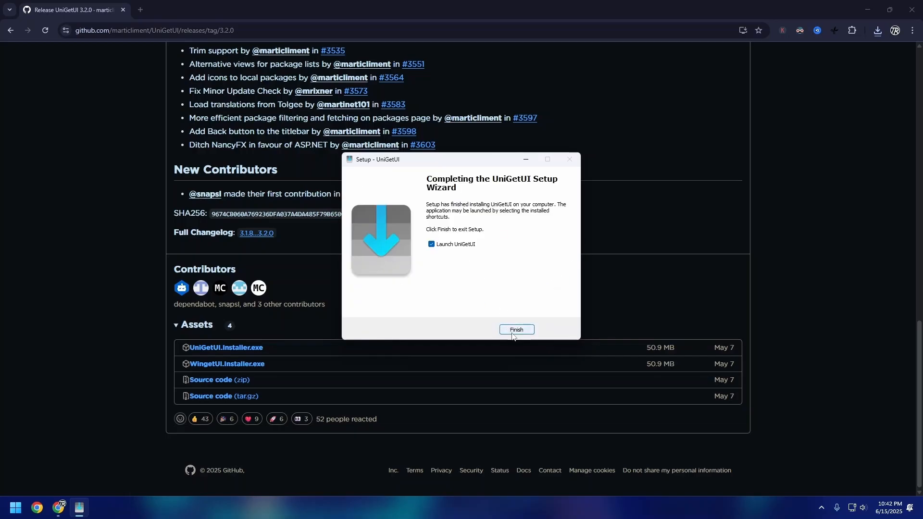
click(517, 329)
click(911, 9)
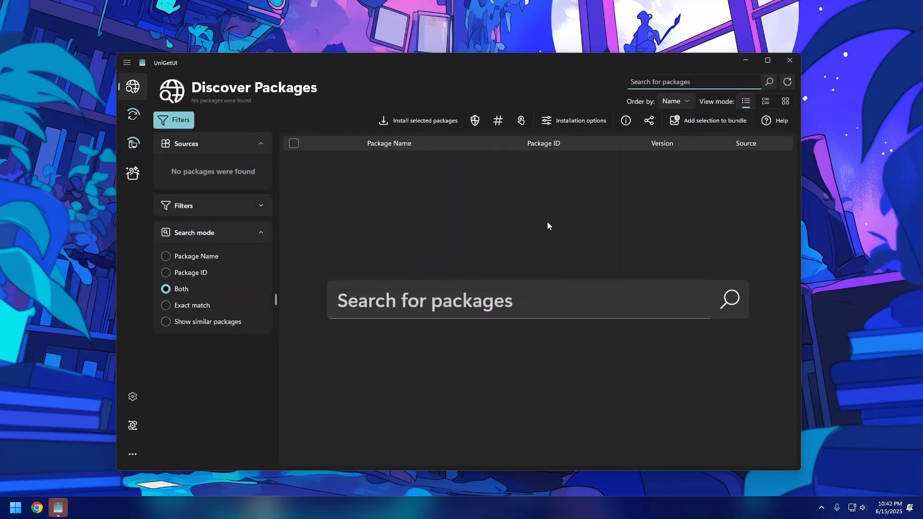
View the available software updates and search Discover Packages for firefox
click(131, 117)
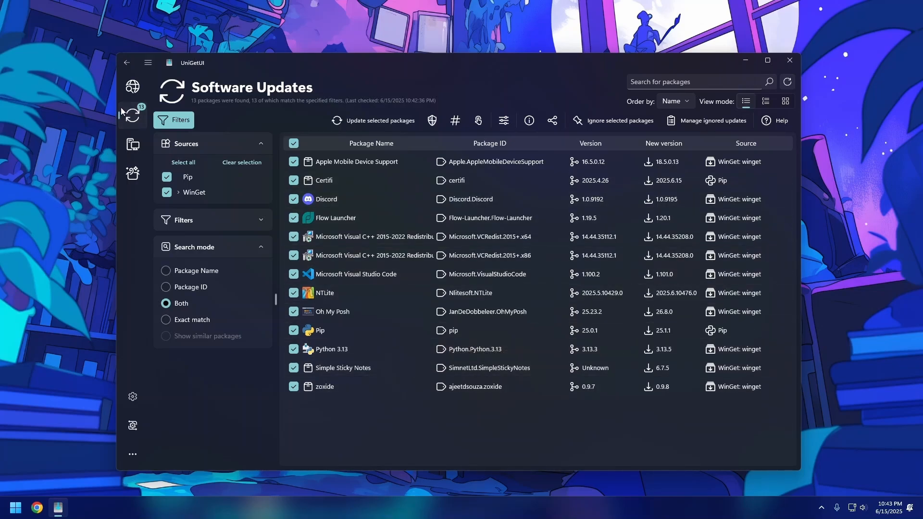
click(133, 87)
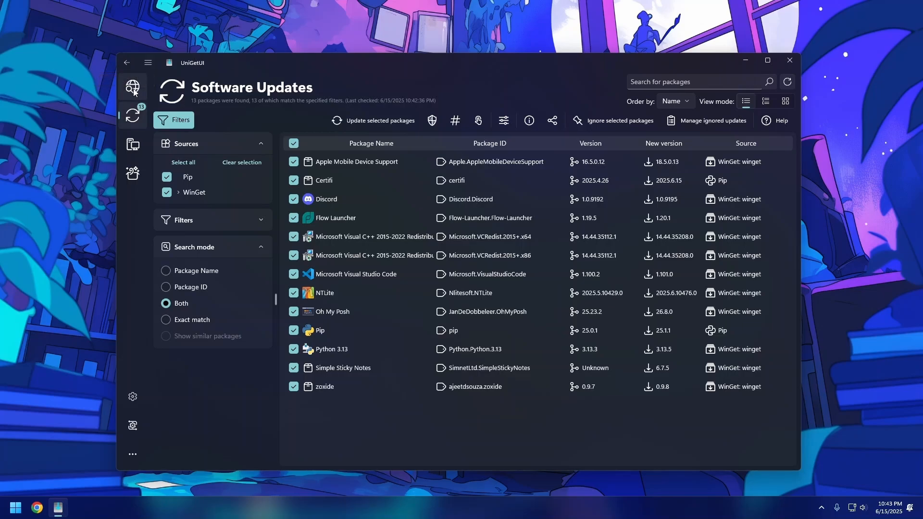
text(fi)
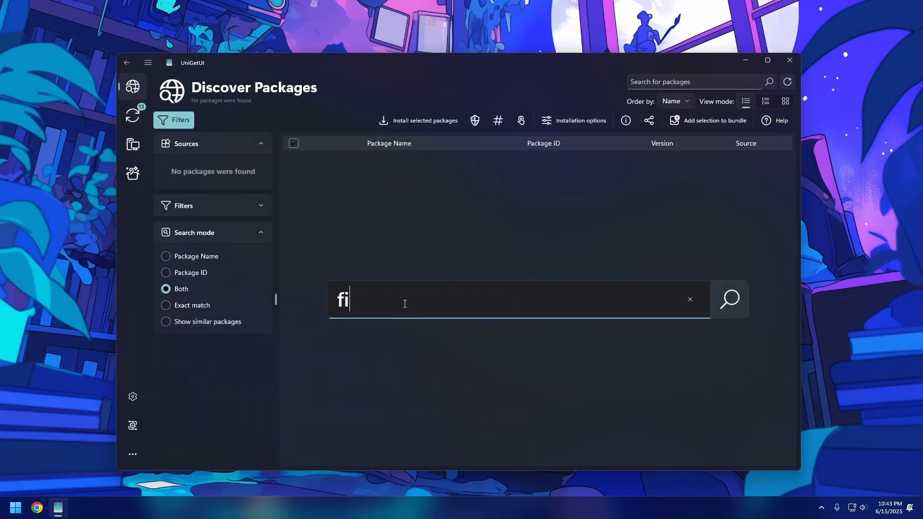
text(refox)
key(Return)
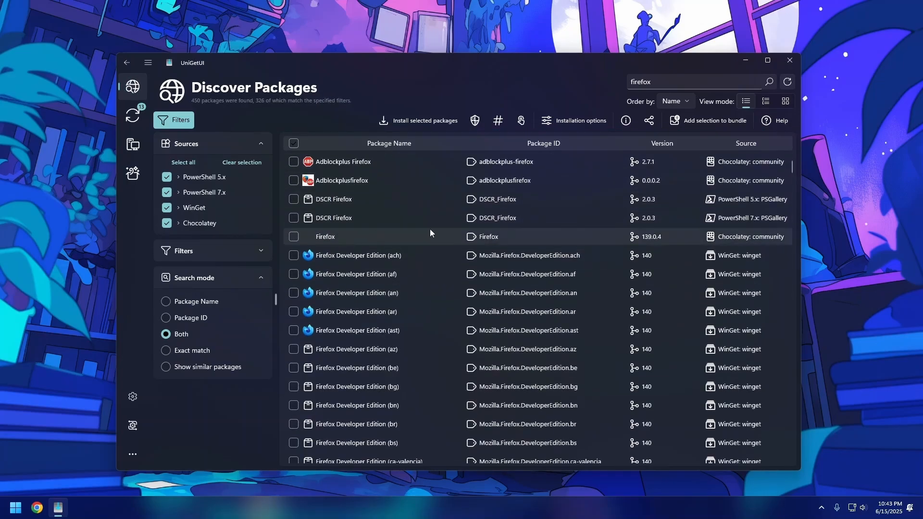
Select the Chocolatey Firefox package, browse the other Firefox results, and review the selected package's installation options and command line without installing it
click(593, 234)
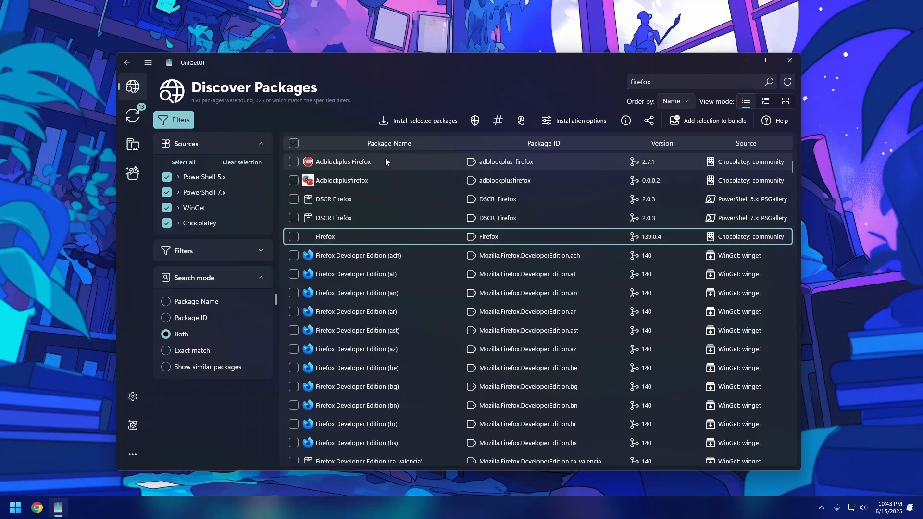
scroll(343, 170, down, 6)
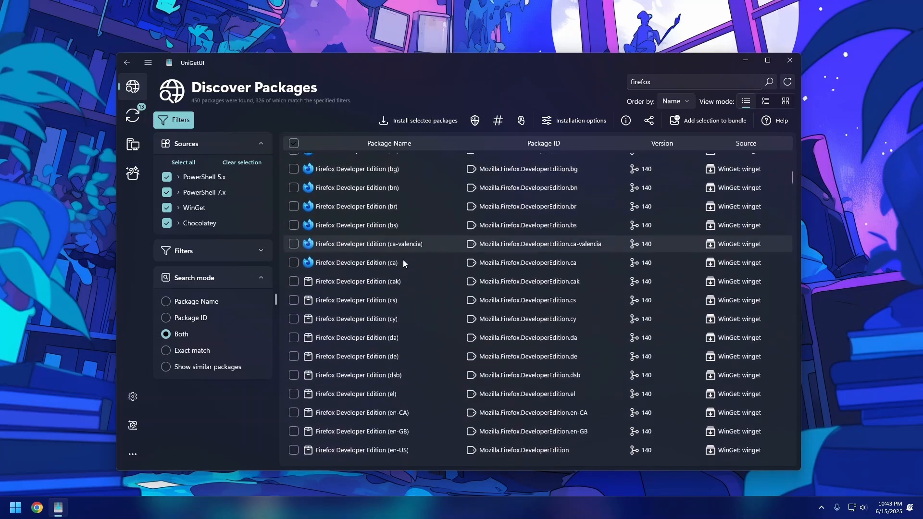
scroll(408, 407, down, 20)
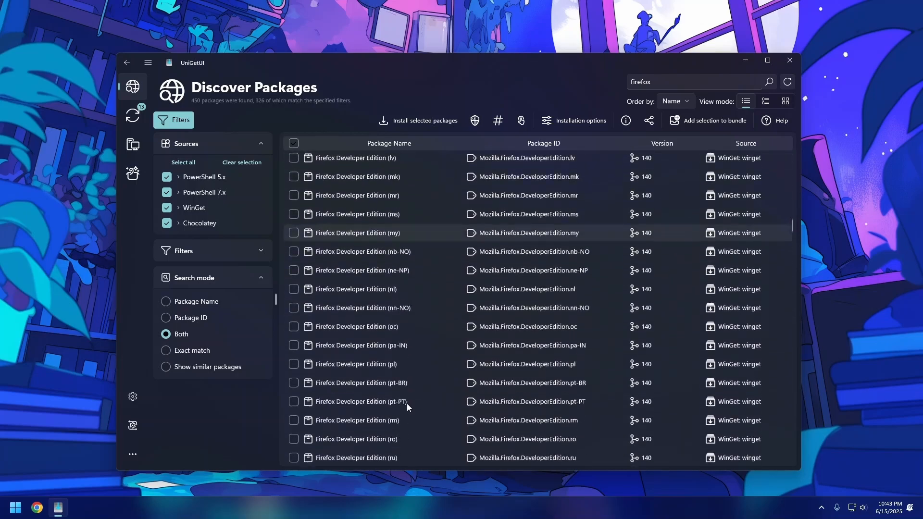
drag(792, 244, 797, 281)
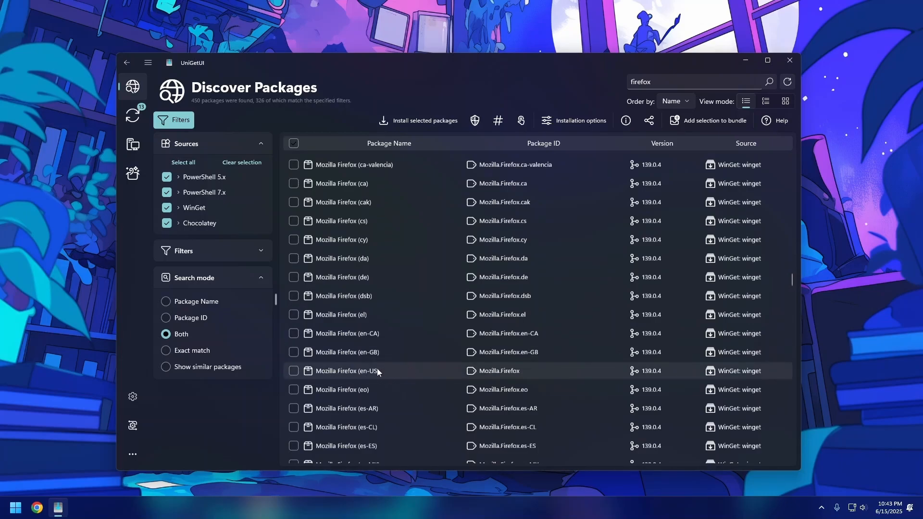
drag(792, 279, 793, 282)
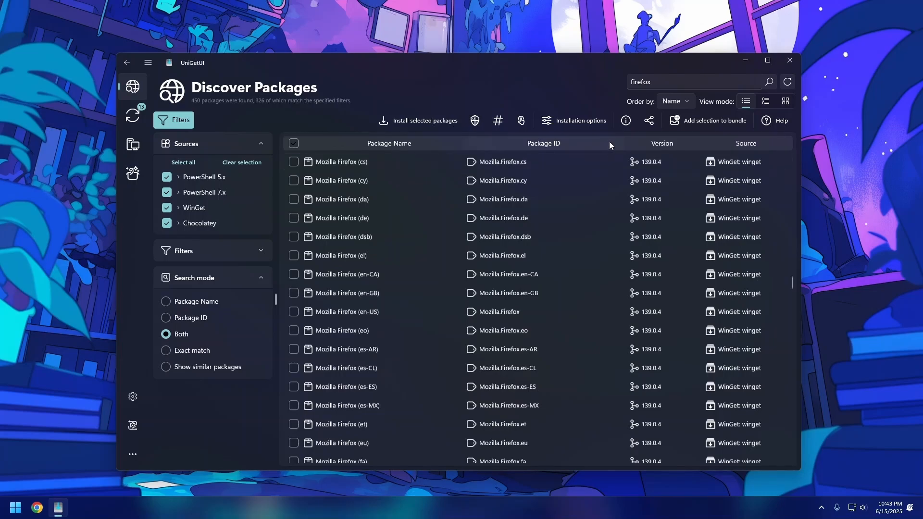
click(592, 119)
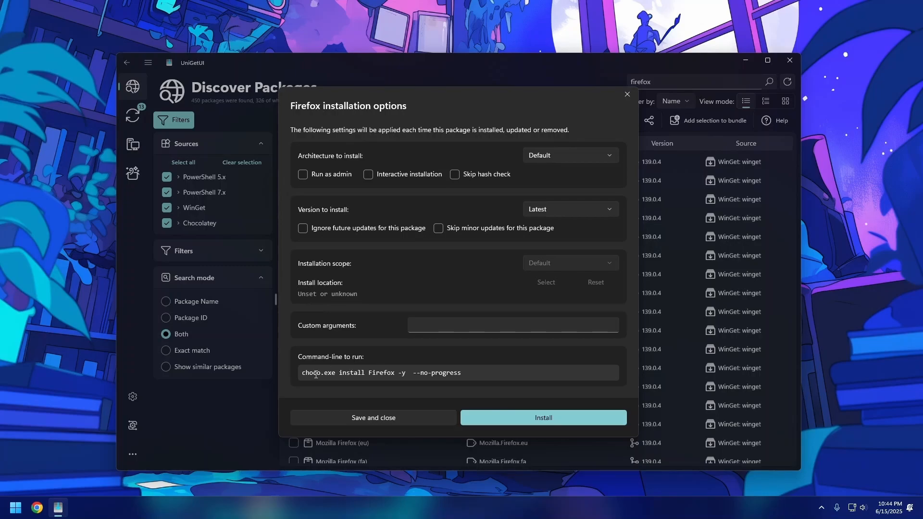
drag(320, 377, 375, 376)
click(422, 376)
click(628, 95)
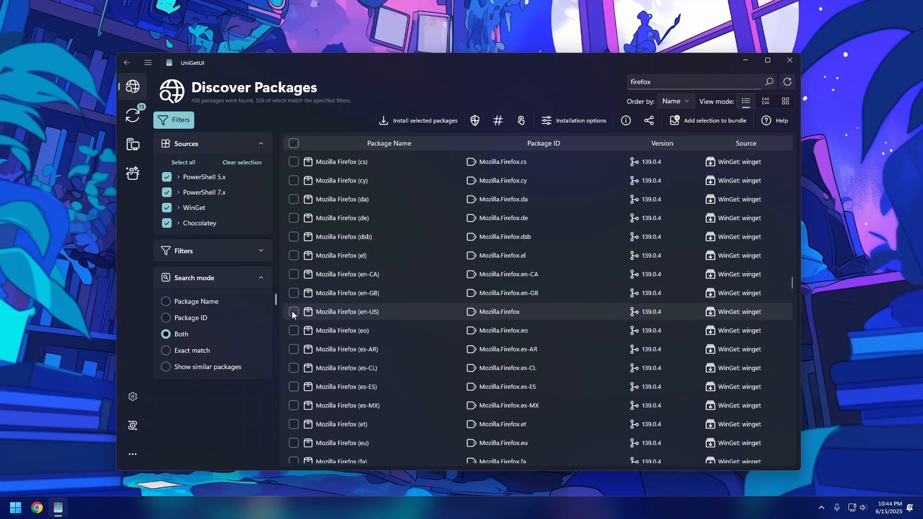
Mark the WinGet package Mozilla Firefox (en-US) and start its installation while browsing the other Firefox results
scroll(570, 318, down, 5)
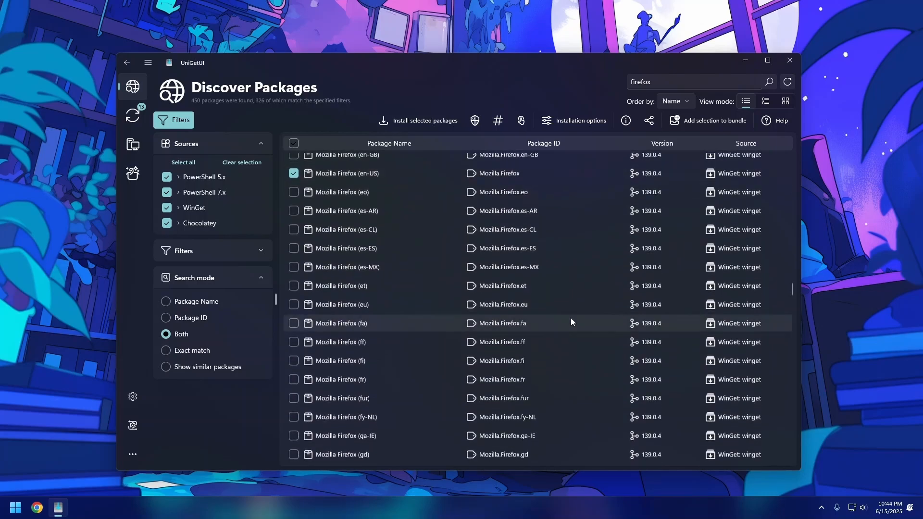
drag(792, 297, 792, 422)
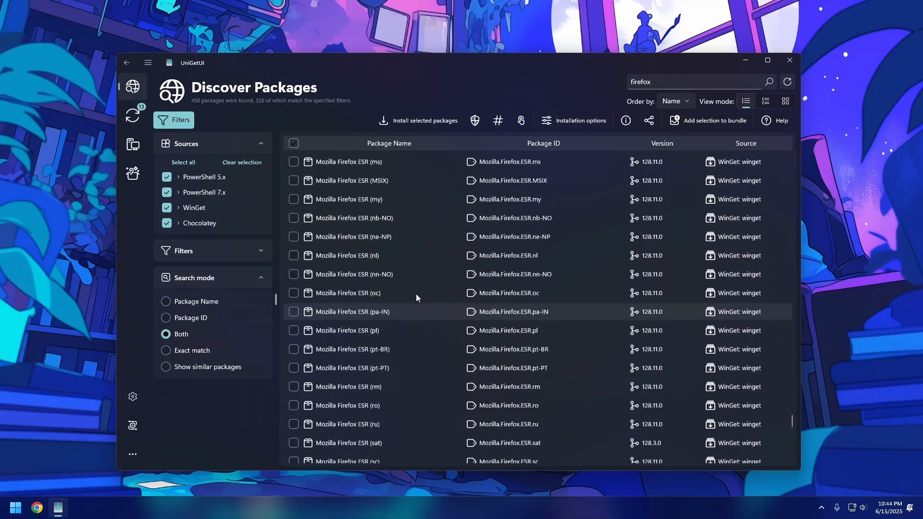
scroll(342, 286, up, 2)
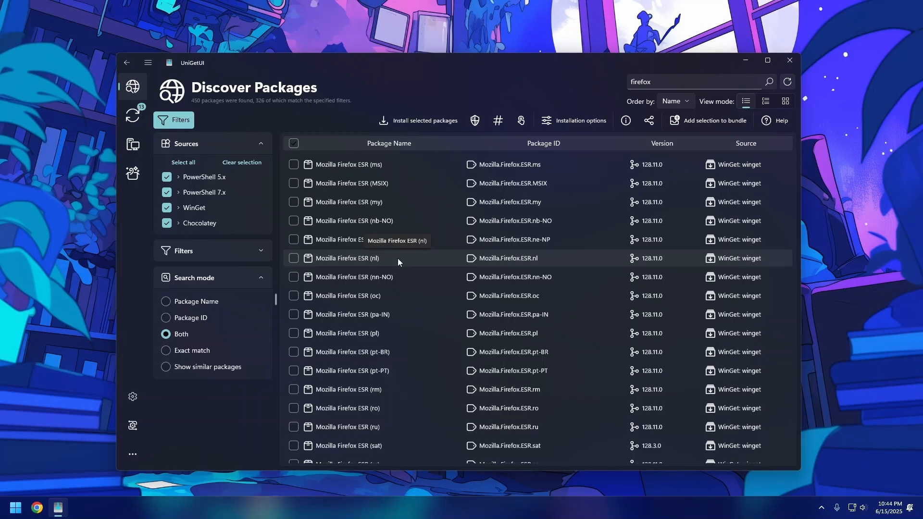
scroll(397, 258, up, 5)
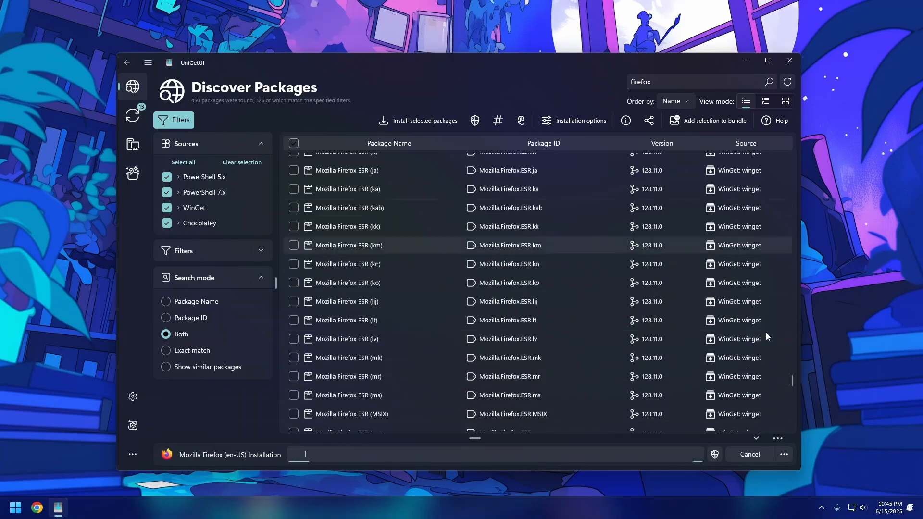
scroll(576, 351, up, 3)
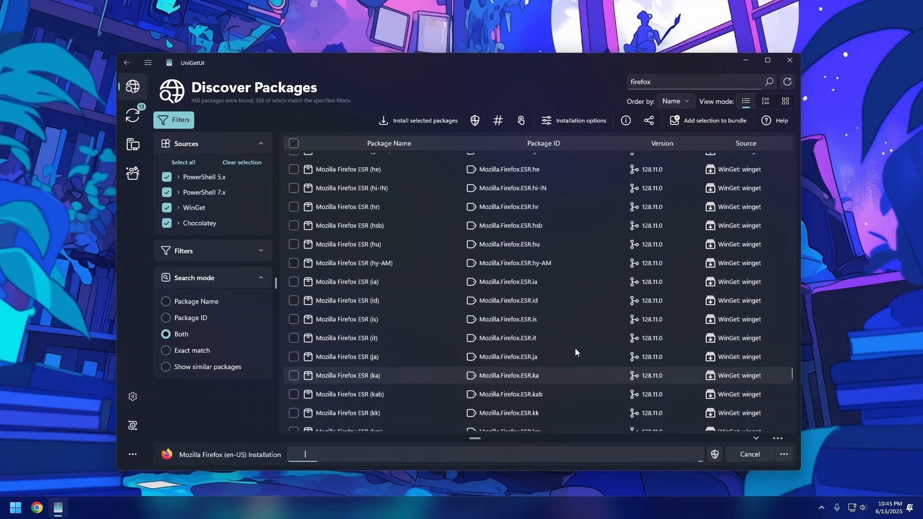
scroll(576, 351, up, 3)
drag(791, 370, 793, 146)
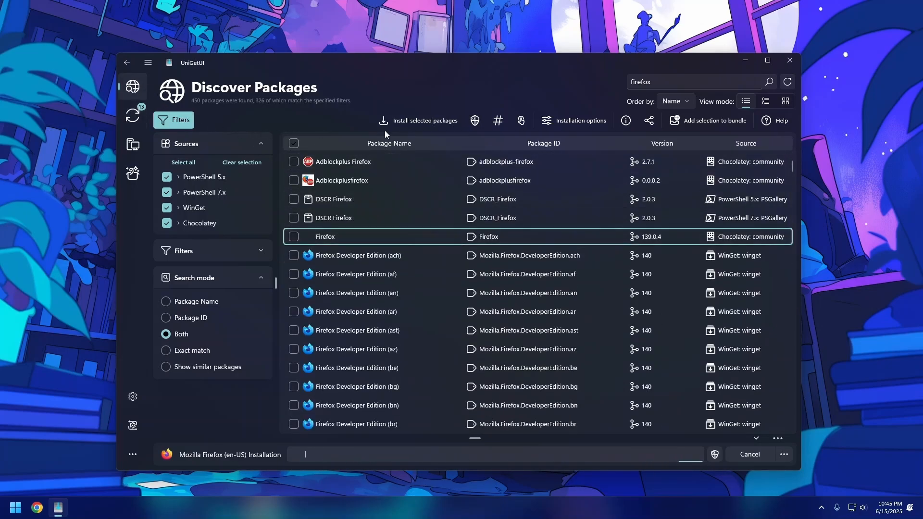
Search the packages for discord, select the WinGet Discord.Discord package, and browse the other Discord results
key(ctrl+f)
text(di)
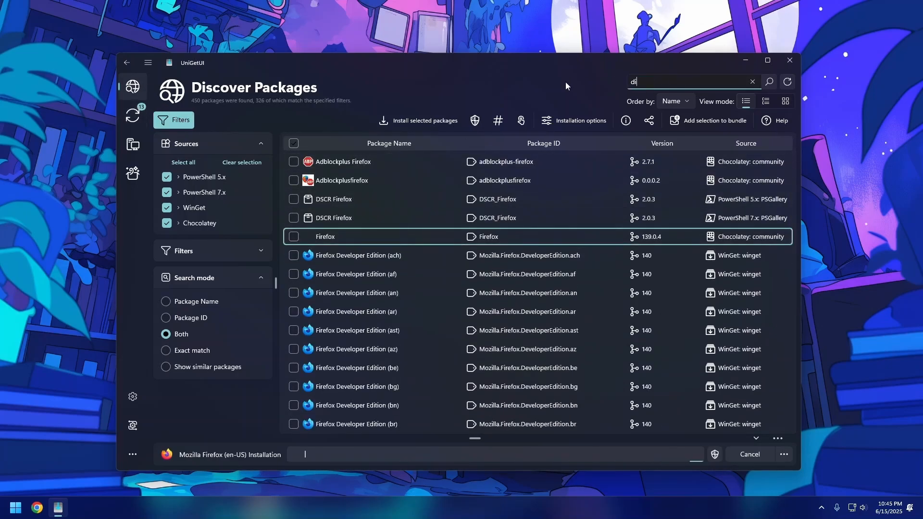
text(scord)
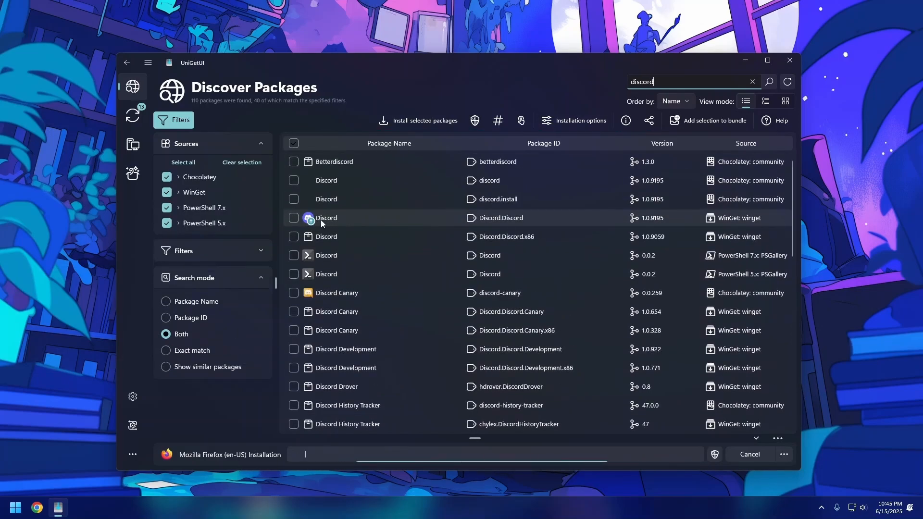
click(310, 221)
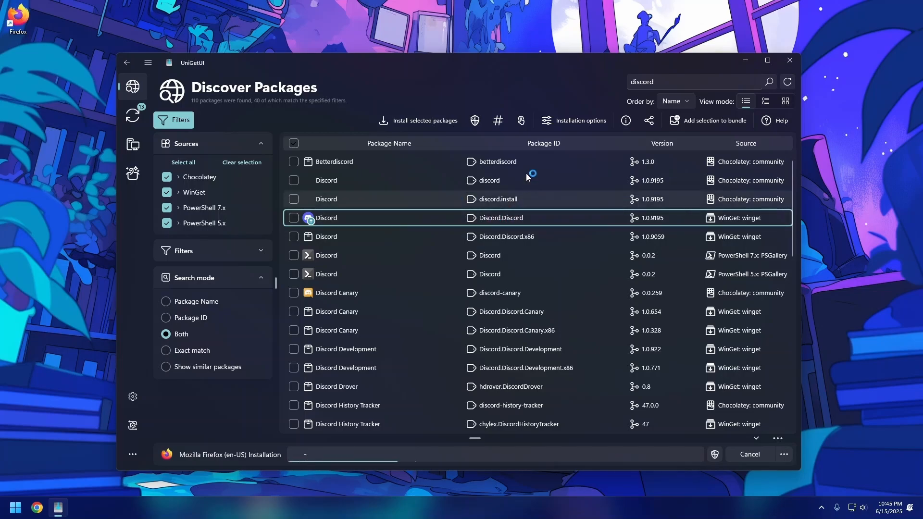
scroll(483, 215, down, 5)
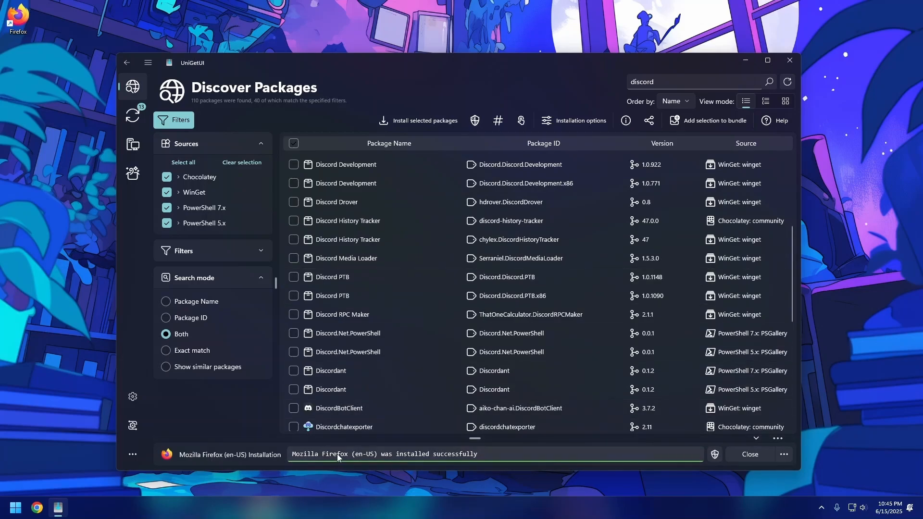
Launch the newly installed Firefox from the app launcher, accept its welcome terms, and close the browser
key(alt+space)
text(fire)
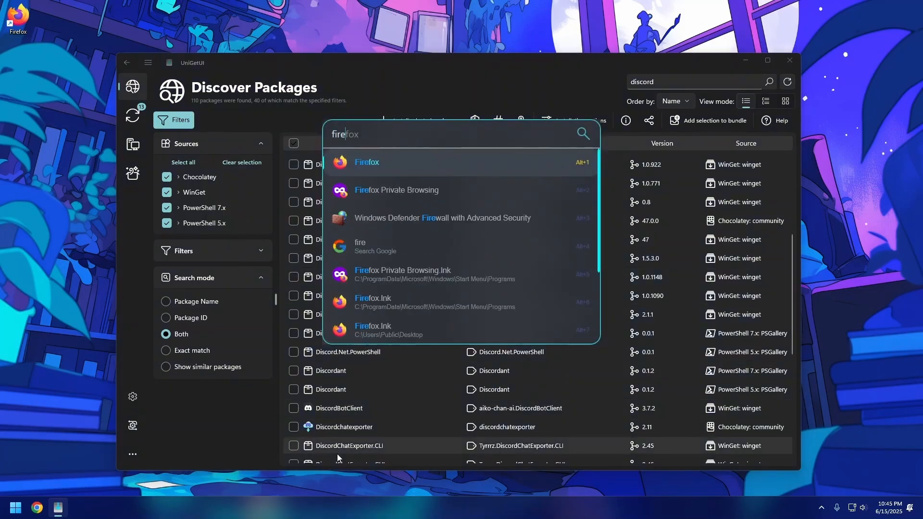
key(Return)
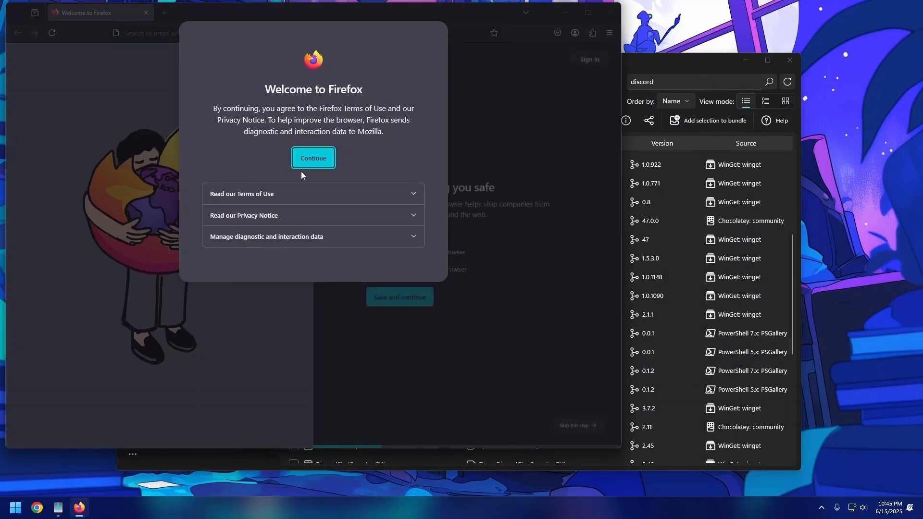
click(303, 161)
click(609, 13)
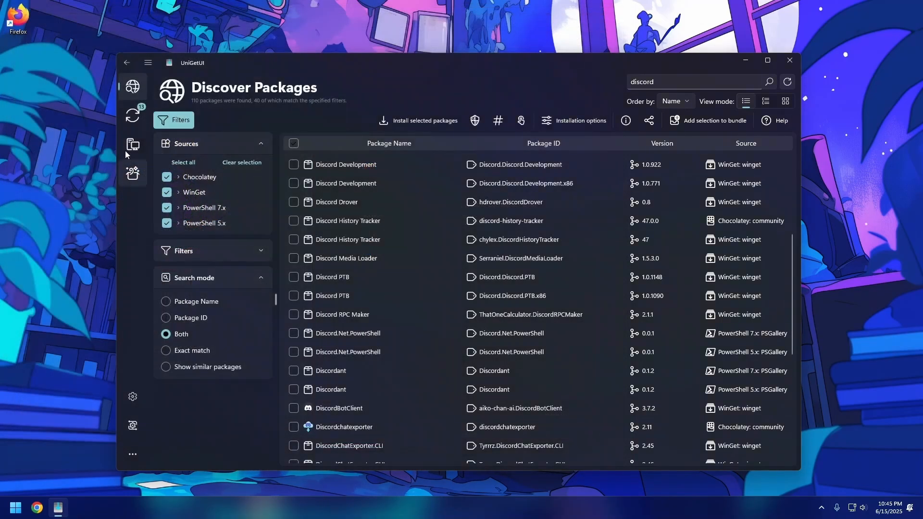
Review the available software updates and browse the list of installed packages with their sources
click(138, 117)
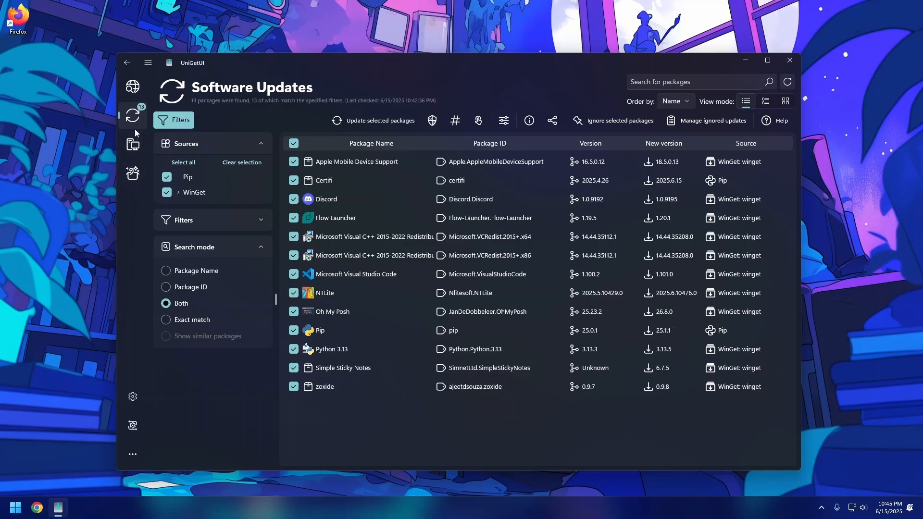
click(133, 87)
click(134, 146)
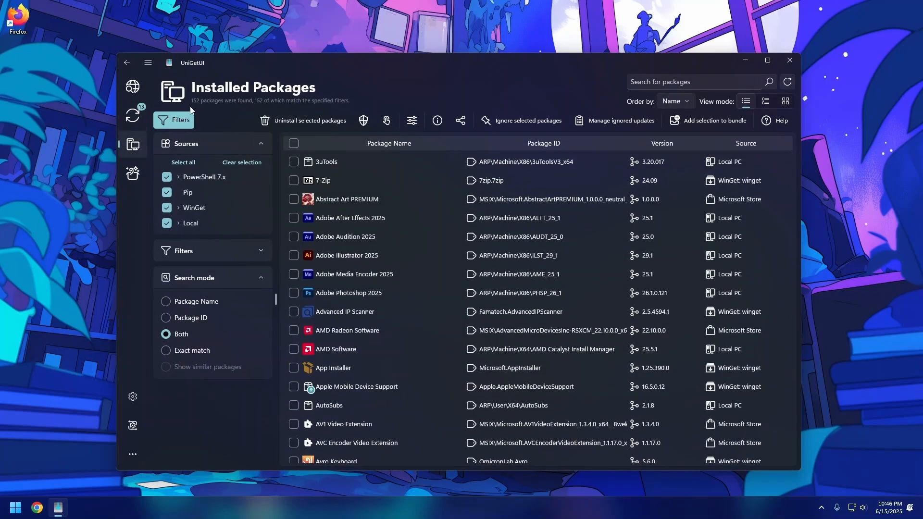
scroll(457, 390, down, 10)
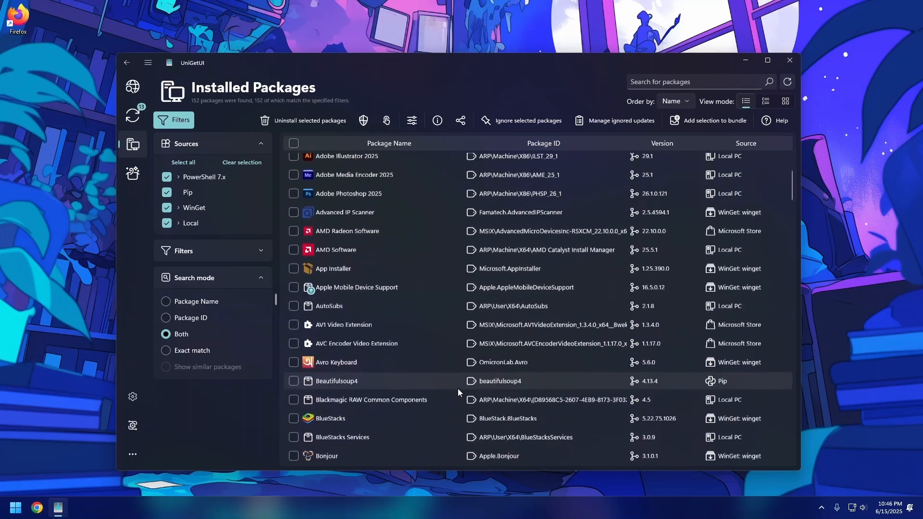
scroll(457, 388, down, 5)
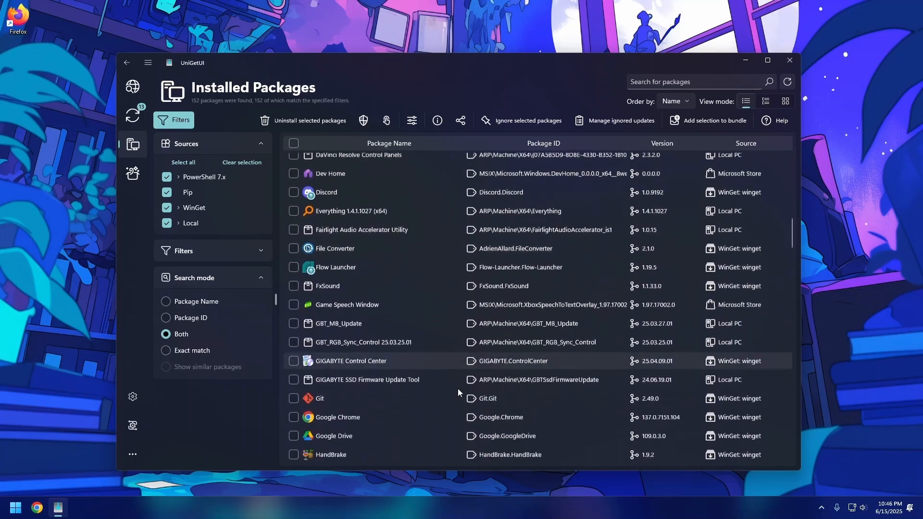
scroll(458, 388, up, 2)
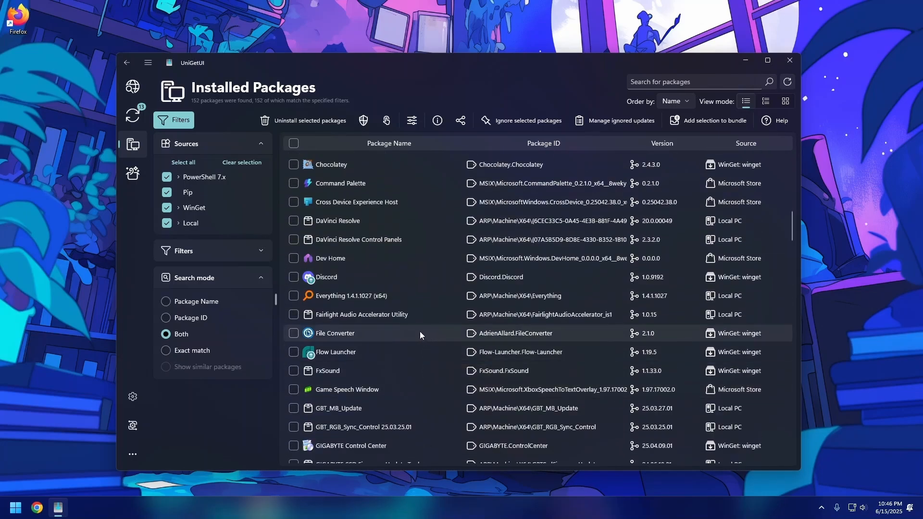
scroll(419, 330, up, 3)
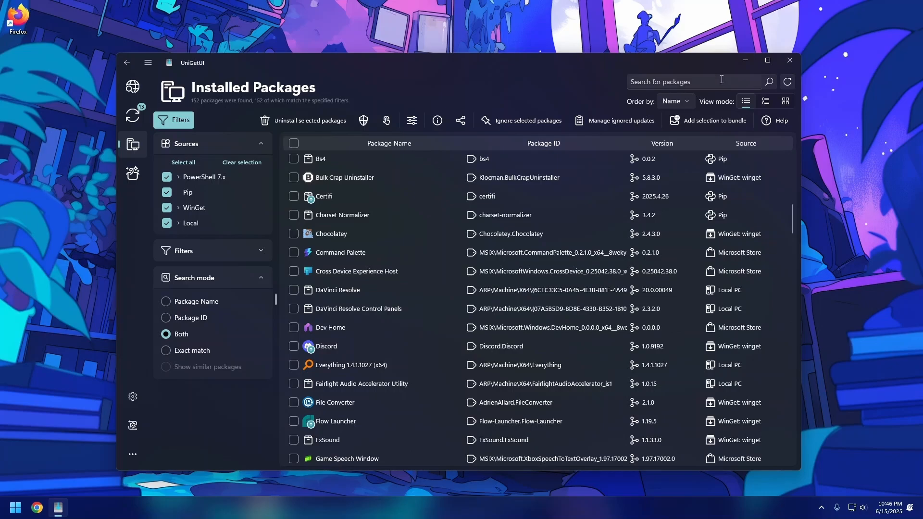
Filter the installed packages by firefox and uninstall Mozilla Firefox (en-US), continuing through its uninstaller instead of refreshing Firefox
click(722, 80)
text(firefox)
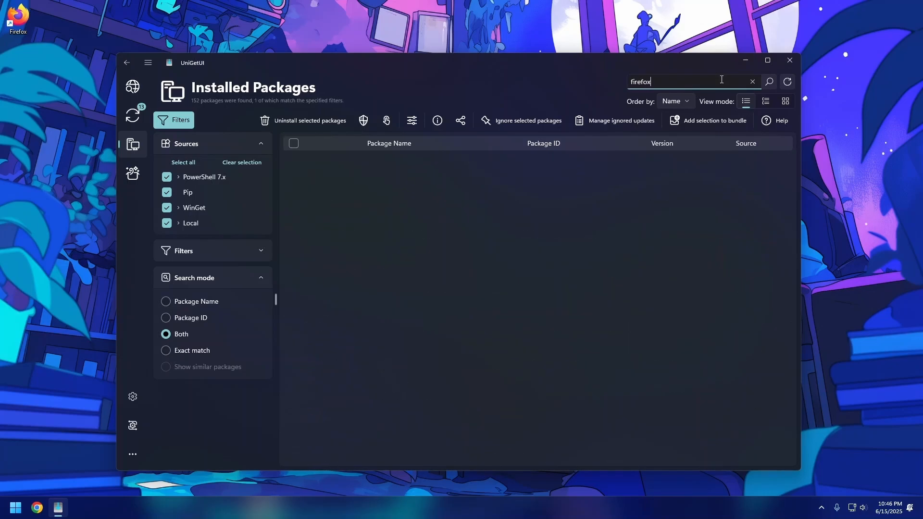
click(351, 167)
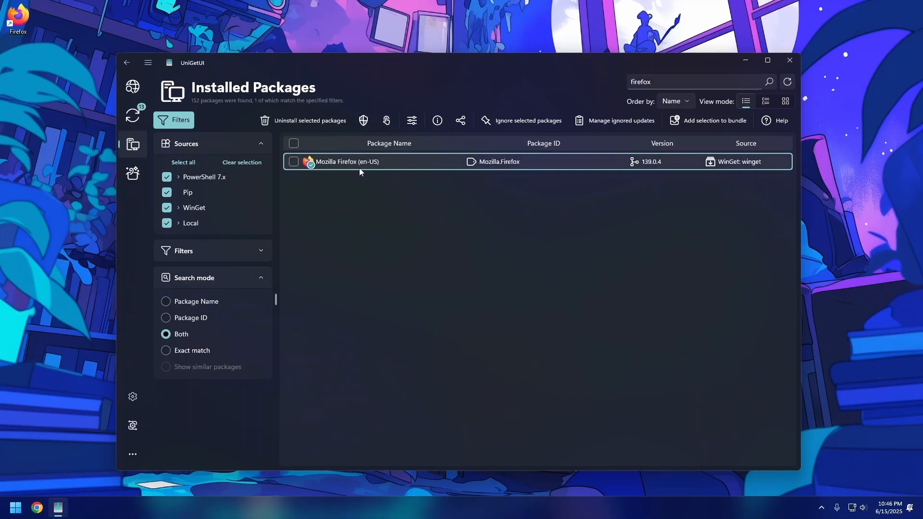
click(295, 163)
click(325, 121)
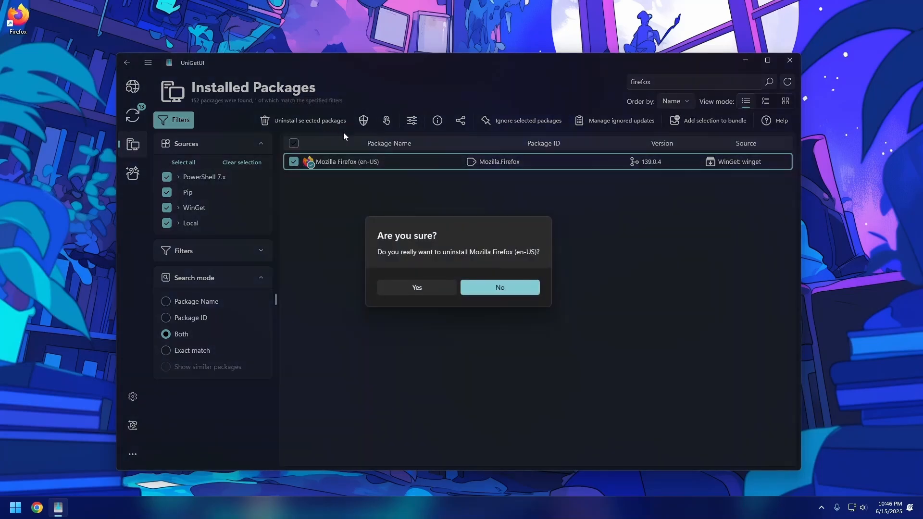
key(Return)
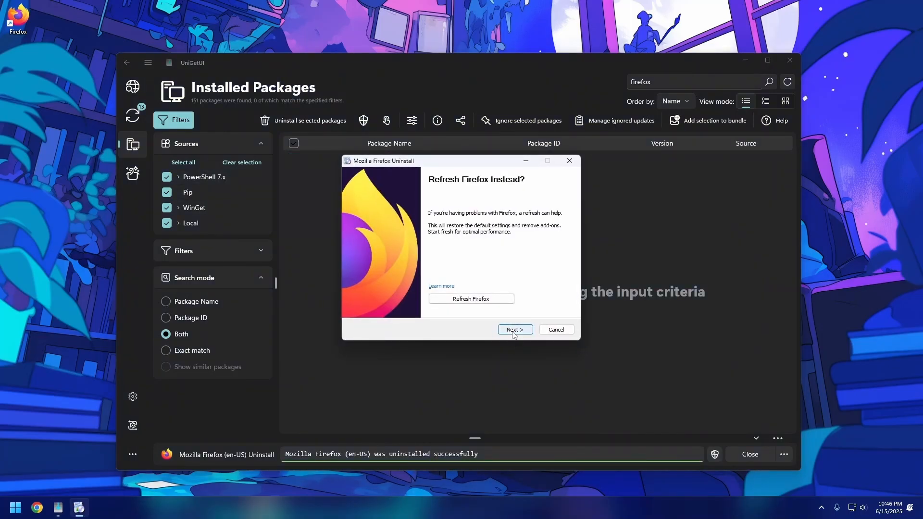
click(513, 329)
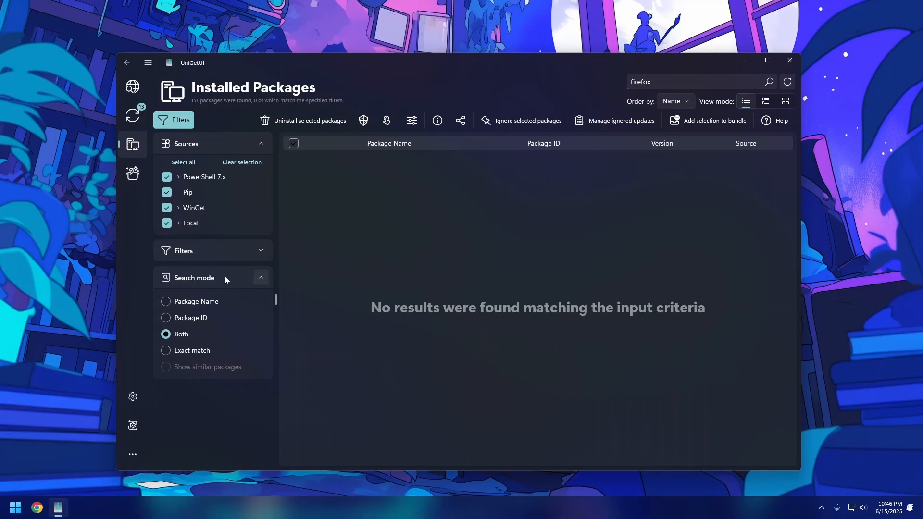
Update all the packages listed in the software updates and review the queue of update operations
click(134, 123)
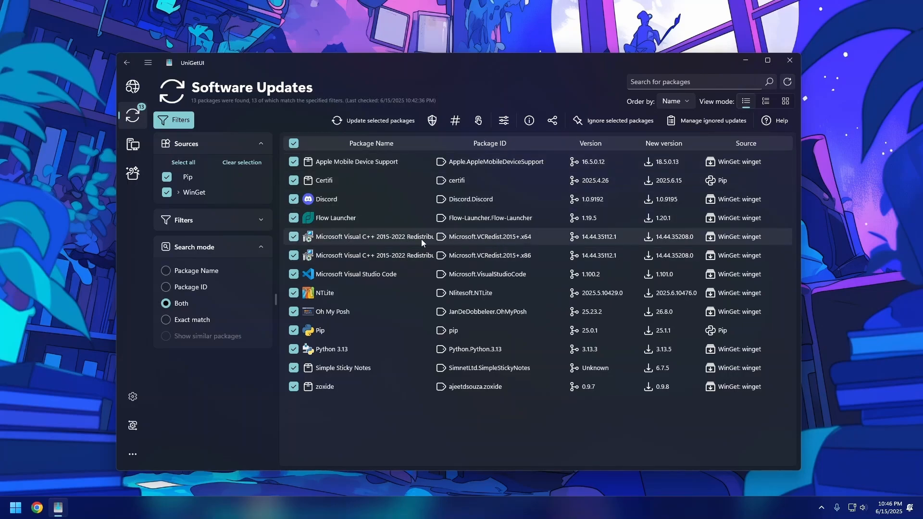
click(368, 126)
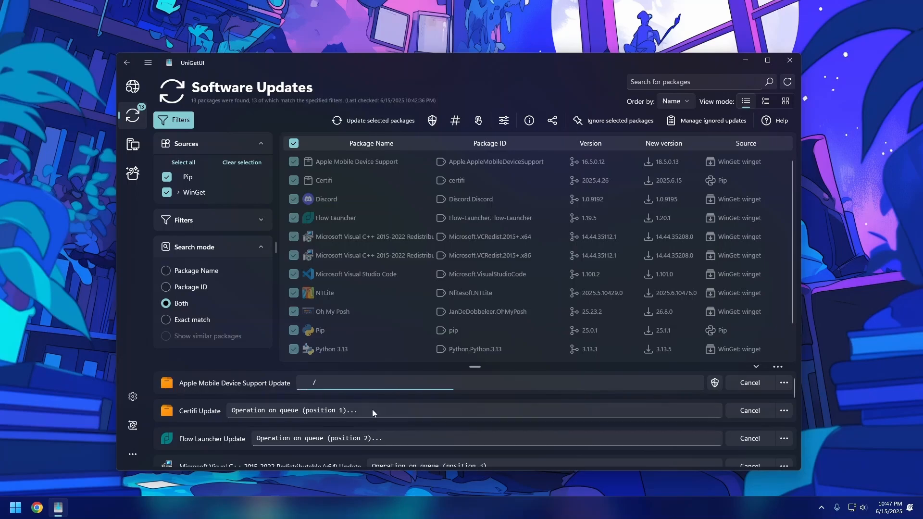
scroll(328, 420, down, 5)
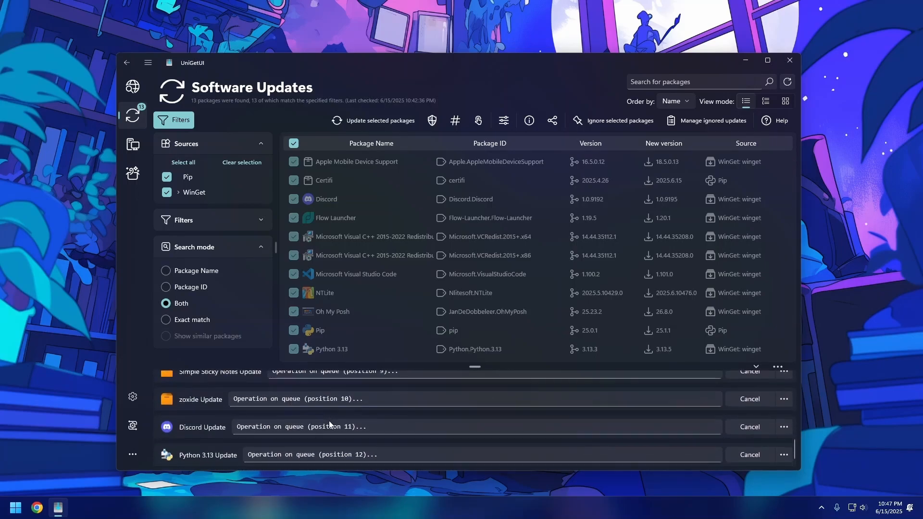
Read how to add packages to a bundle, and follow its link to package discovery to browse the Discord results
click(135, 177)
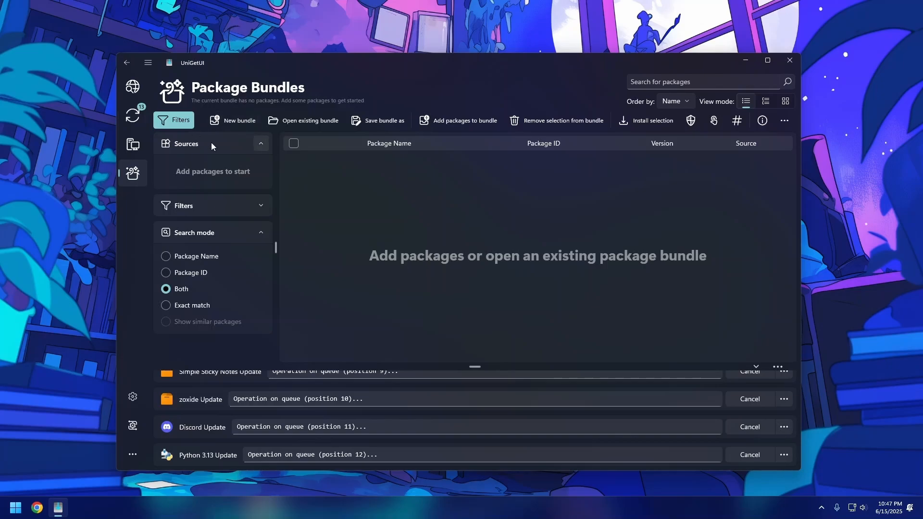
right_click(370, 227)
click(388, 238)
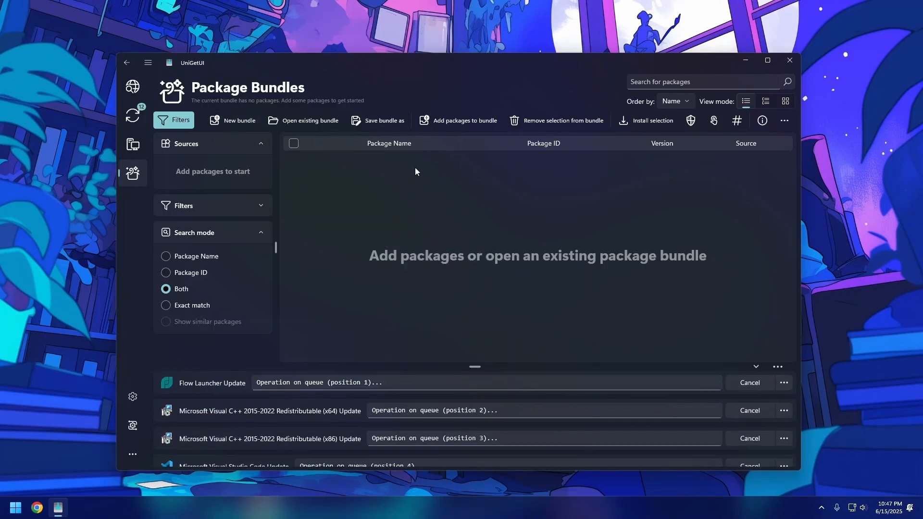
click(433, 121)
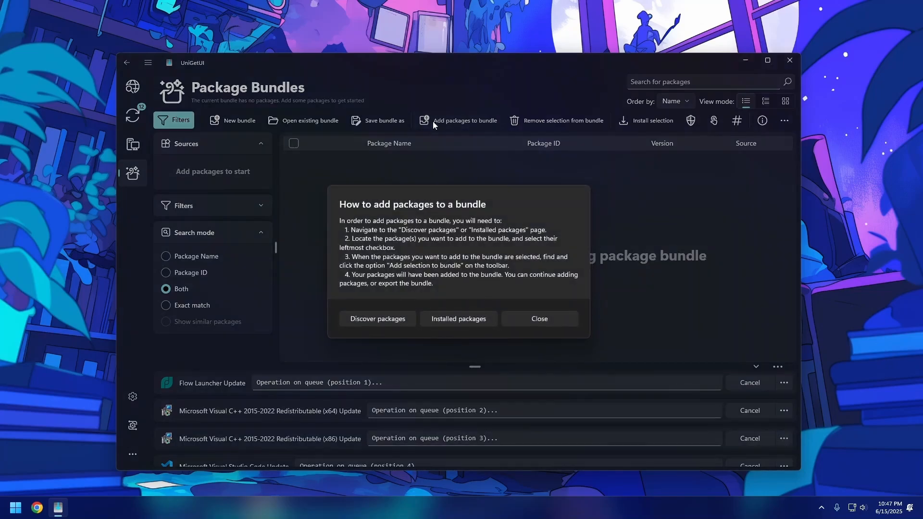
click(385, 322)
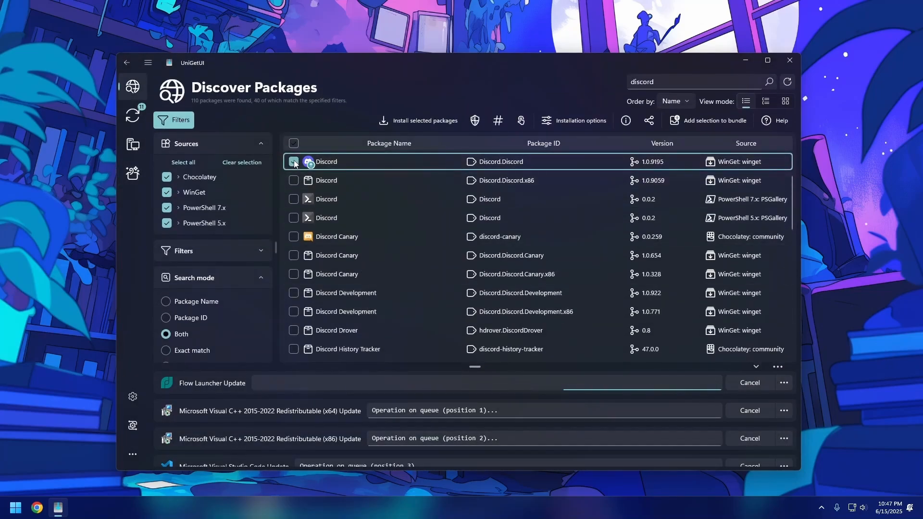
scroll(295, 168, down, 2)
scroll(295, 169, down, 5)
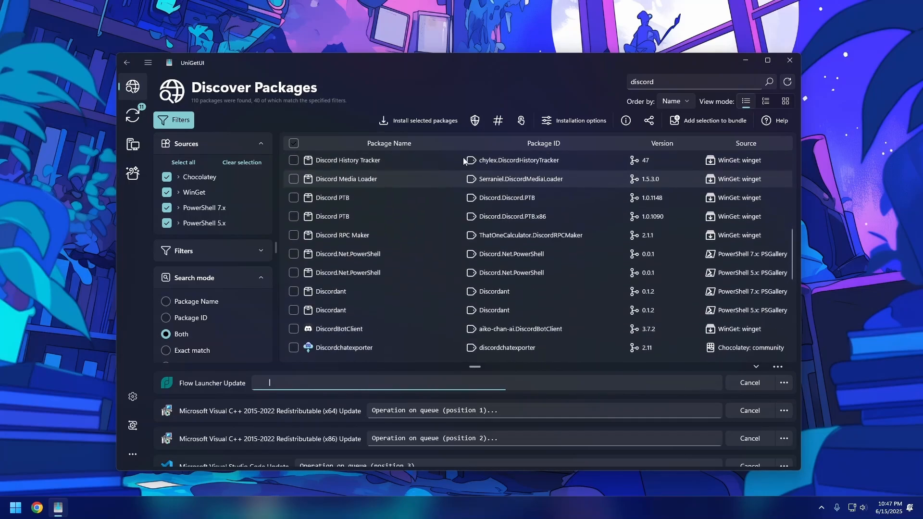
Search the packages for chrome and select the WinGet Google.Chrome package
double_click(664, 82)
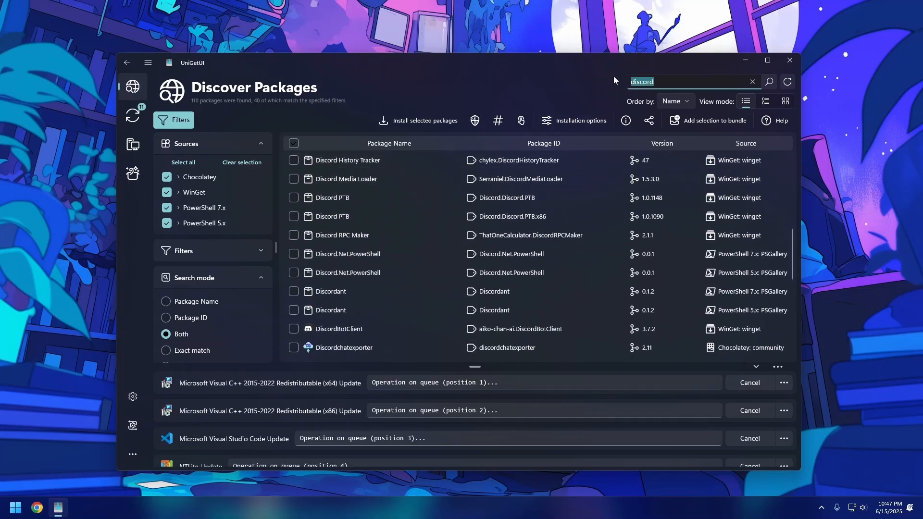
text(chrome)
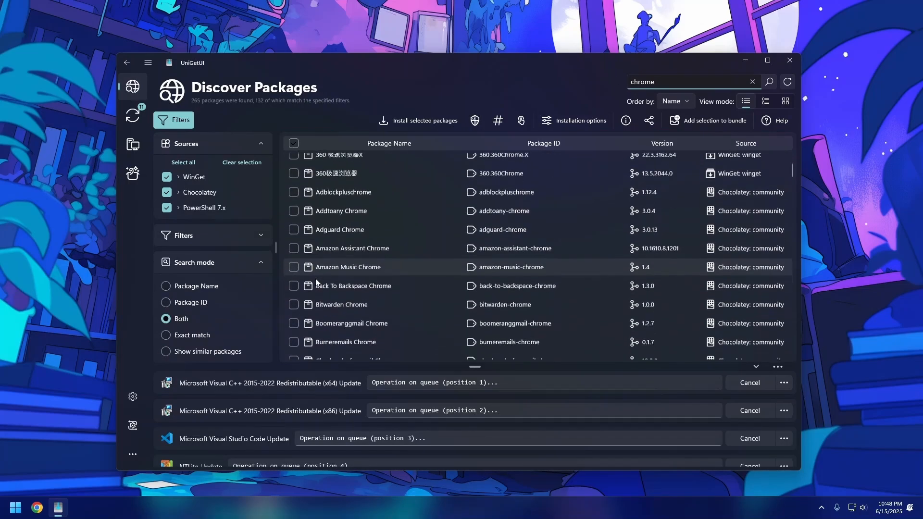
scroll(315, 278, down, 15)
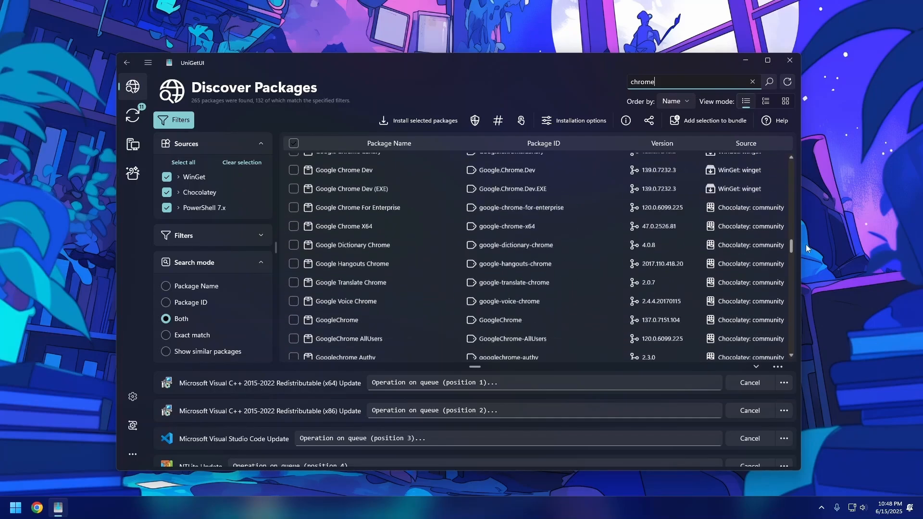
click(294, 260)
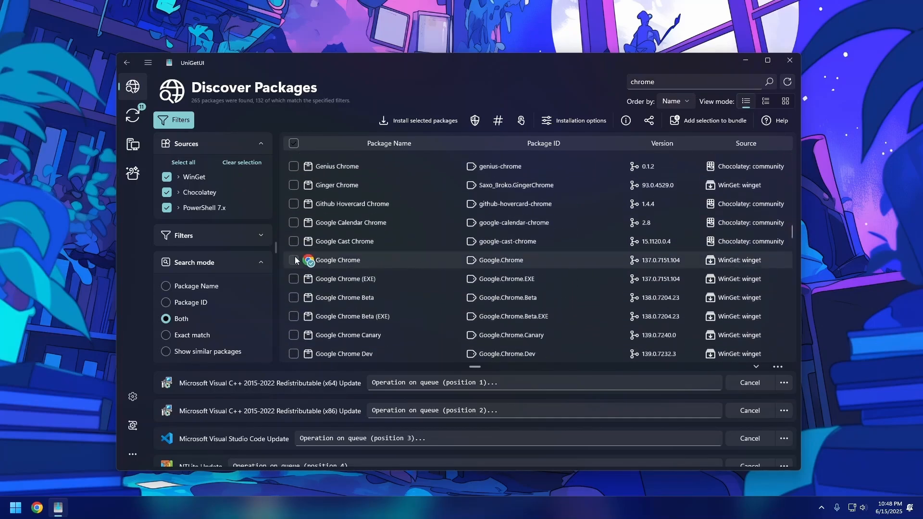
Limit the chrome results to WinGet by excluding Chocolatey and PowerShell 7.x, and restore both sources
click(166, 192)
click(167, 208)
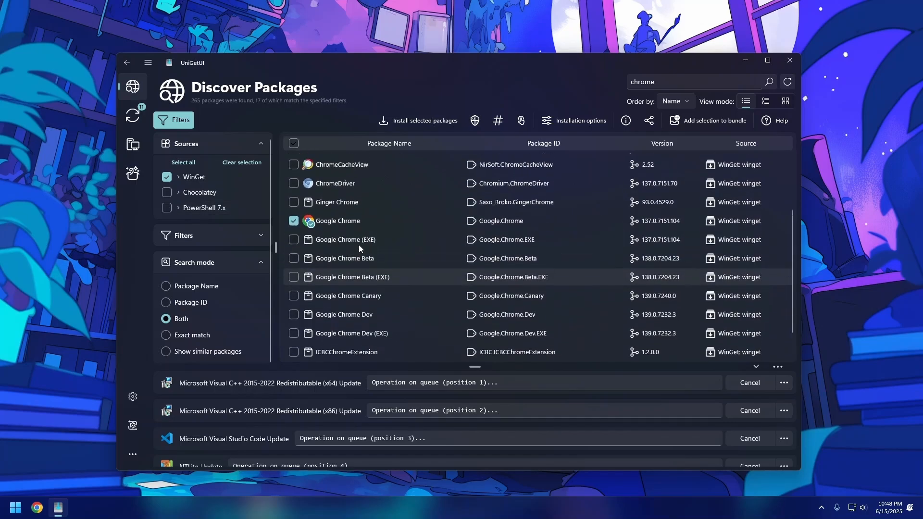
click(167, 208)
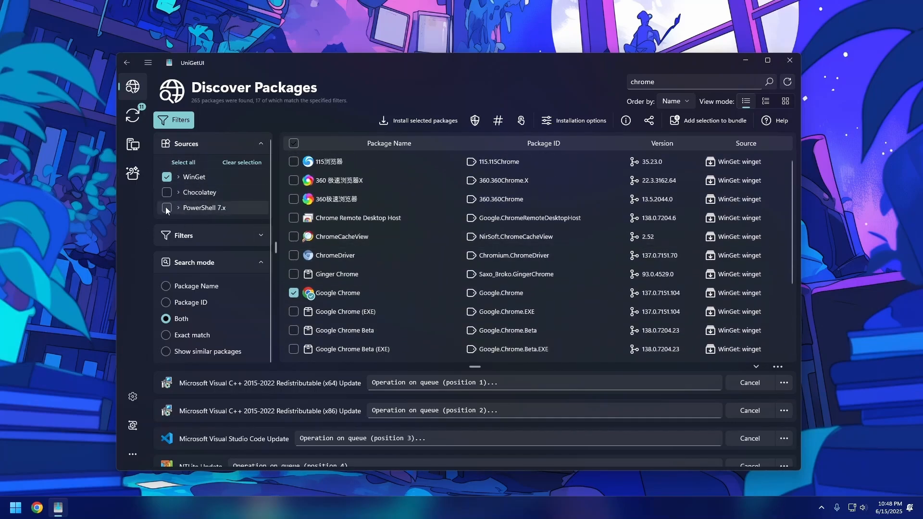
click(167, 192)
scroll(376, 215, down, 5)
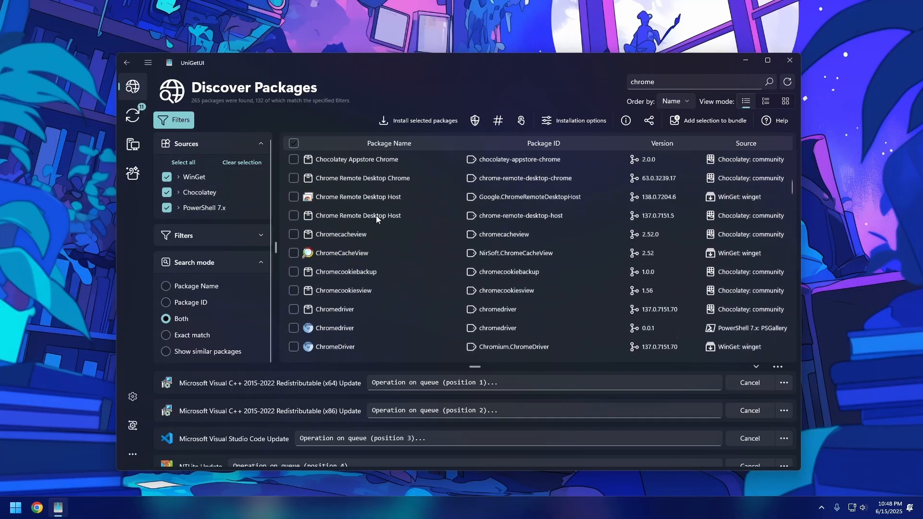
scroll(382, 214, up, 3)
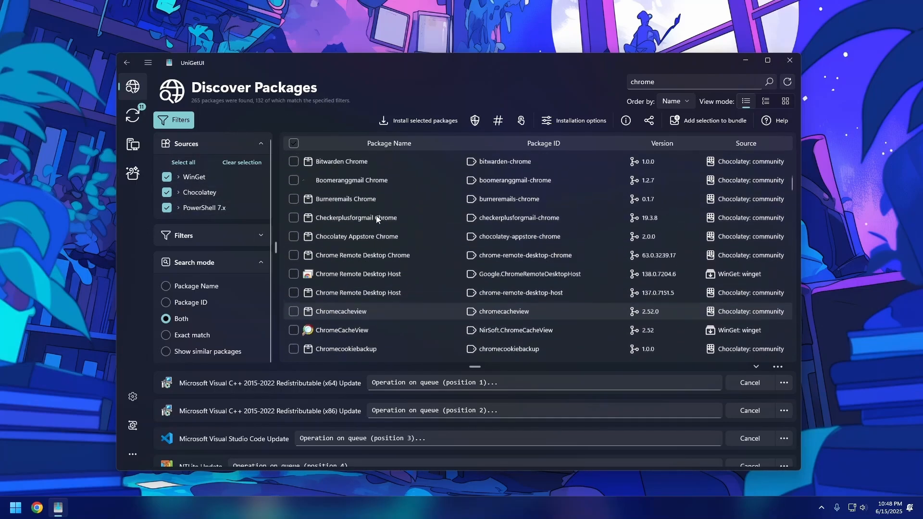
double_click(646, 82)
text(discor)
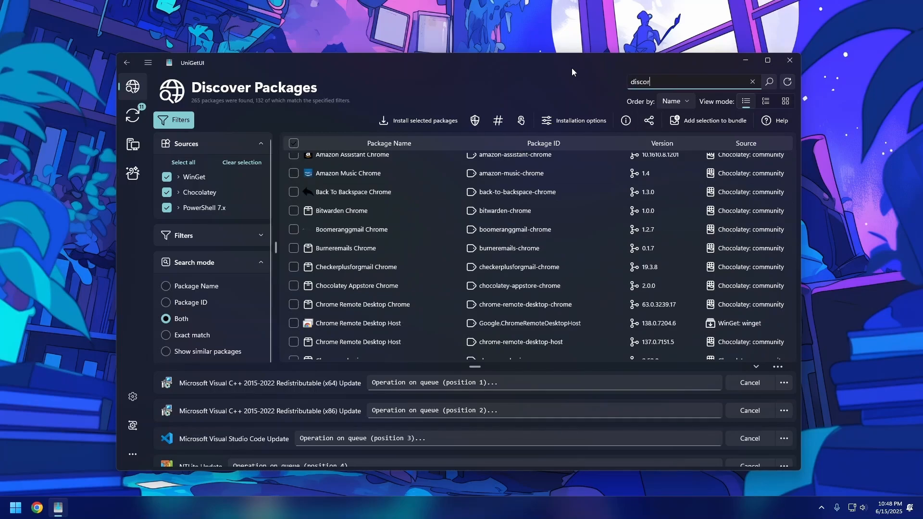
key(BackSpace)
key(BackSpace)
key(BackSpace)
key(BackSpace)
key(BackSpace)
key(BackSpace)
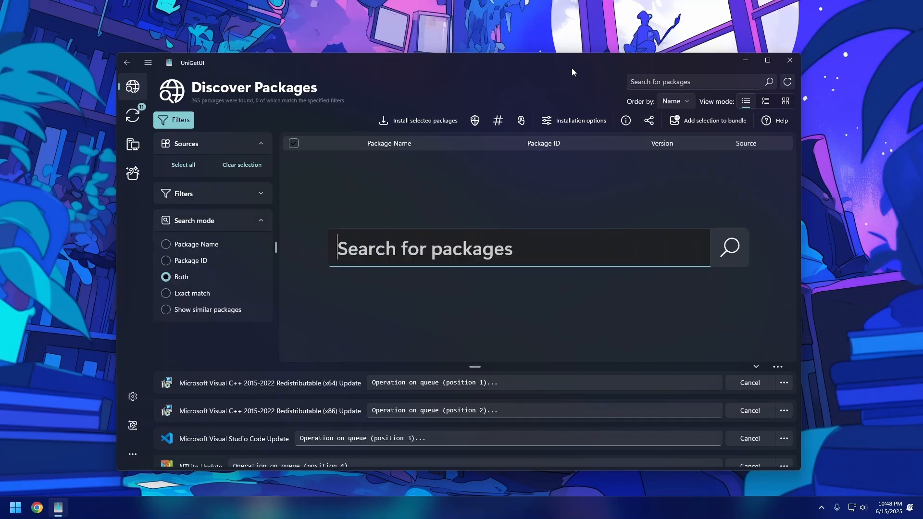
Return from the package bundles to package discovery and search for firefox
click(132, 173)
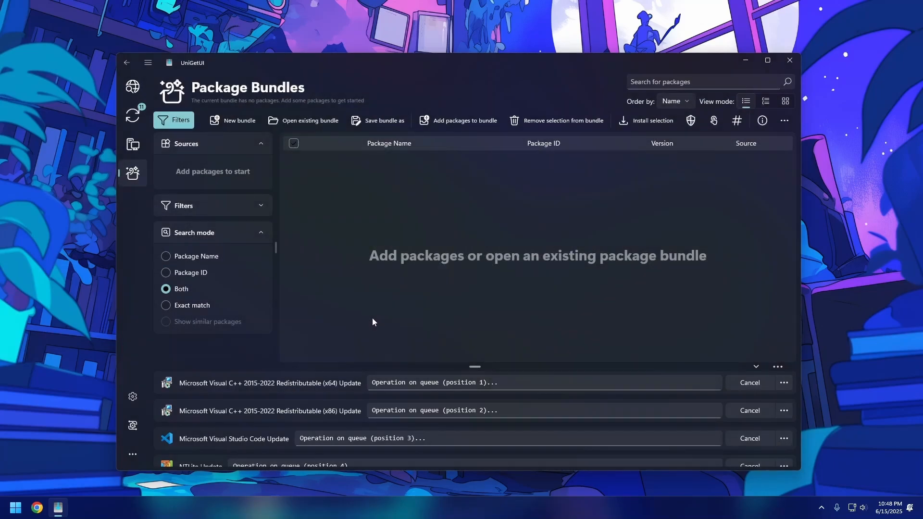
key(alt+Left)
click(407, 252)
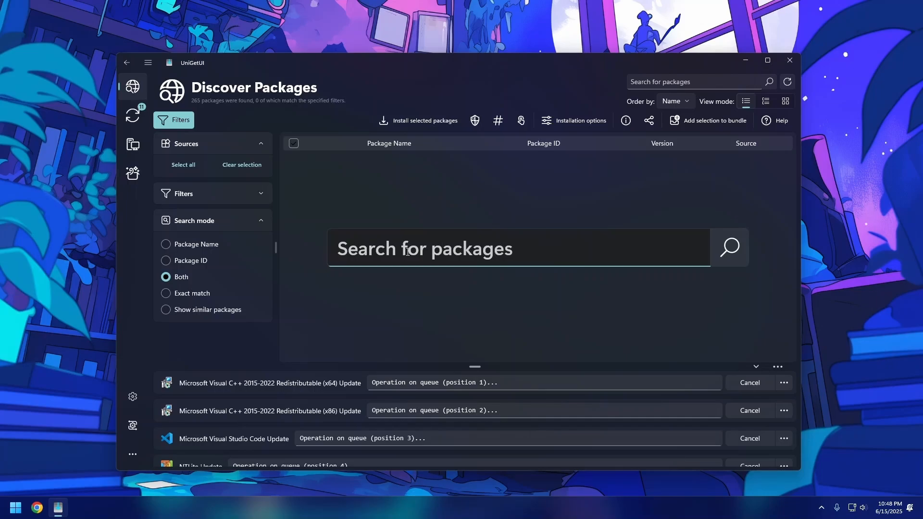
text(firefox)
key(Return)
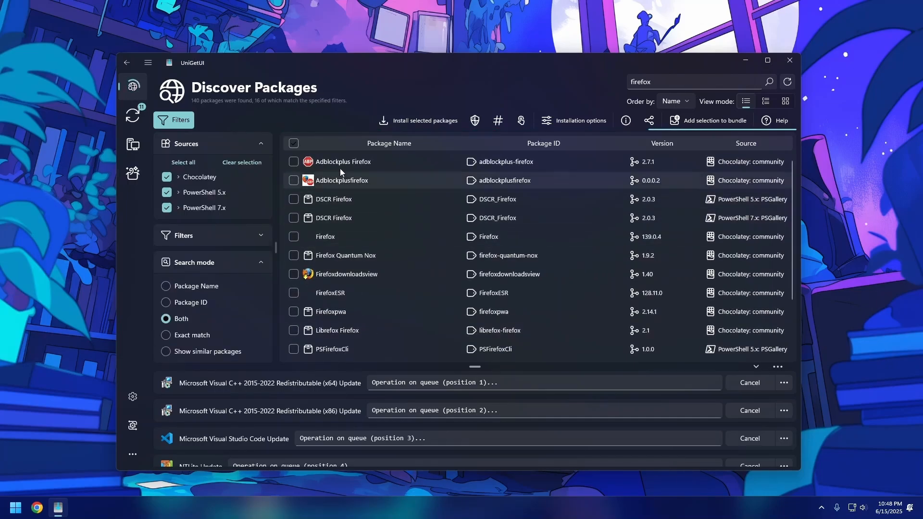
Select the Chocolatey Adblockplus Firefox package and view its installation options, closing them without changes
click(341, 164)
right_click(342, 162)
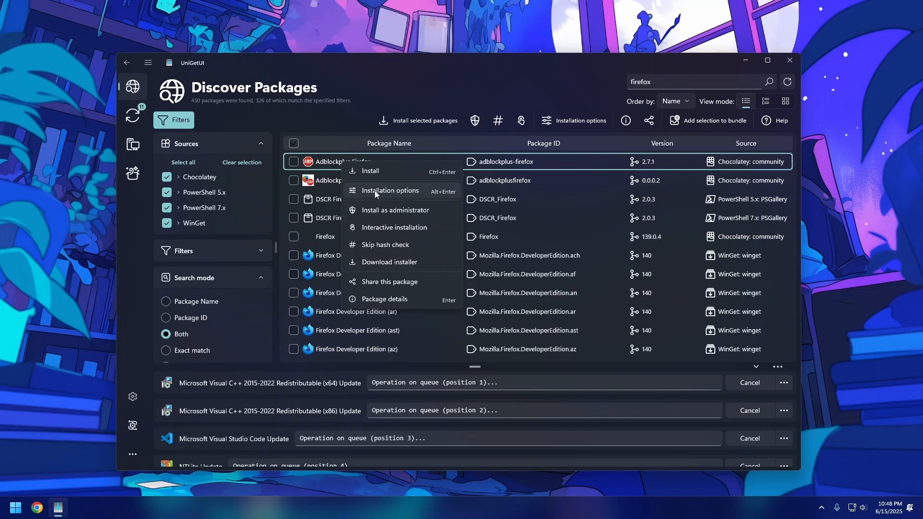
click(316, 165)
right_click(316, 164)
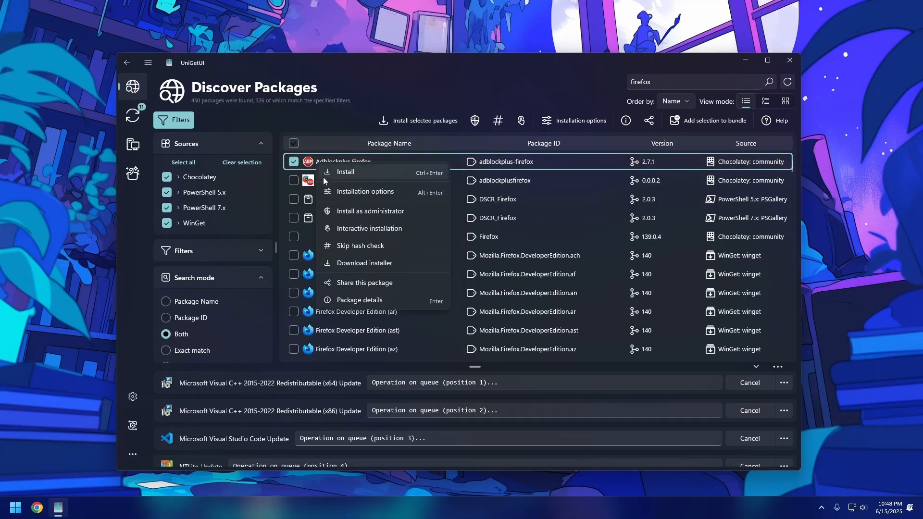
click(333, 191)
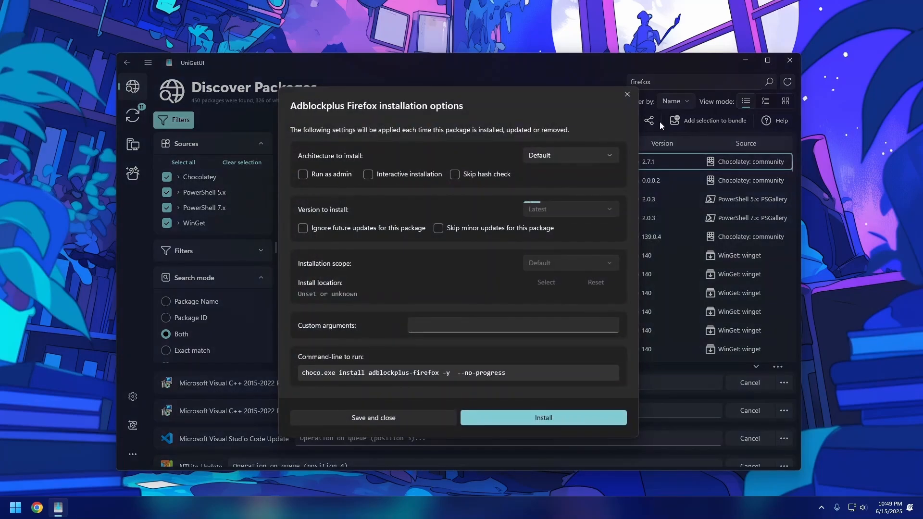
click(625, 94)
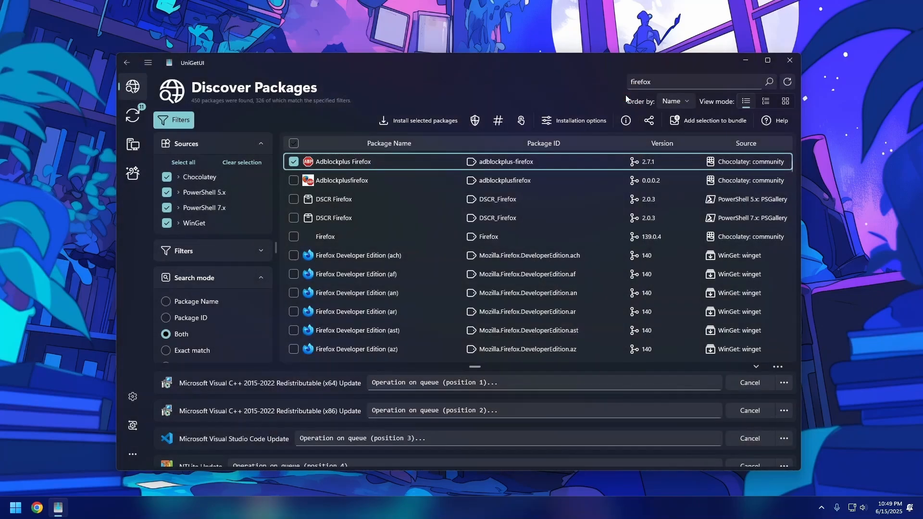
Add the selected Adblockplus Firefox package to the bundle, and discard that bundle by creating a new one
click(706, 121)
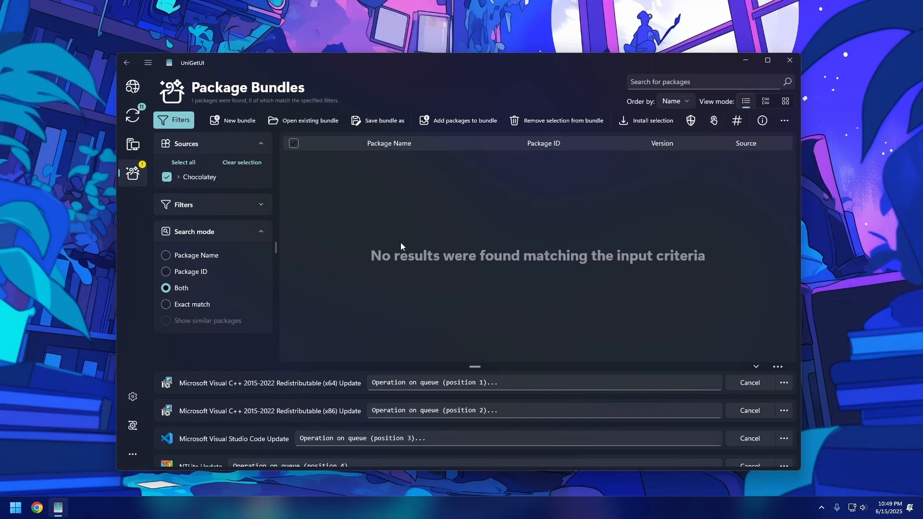
click(251, 121)
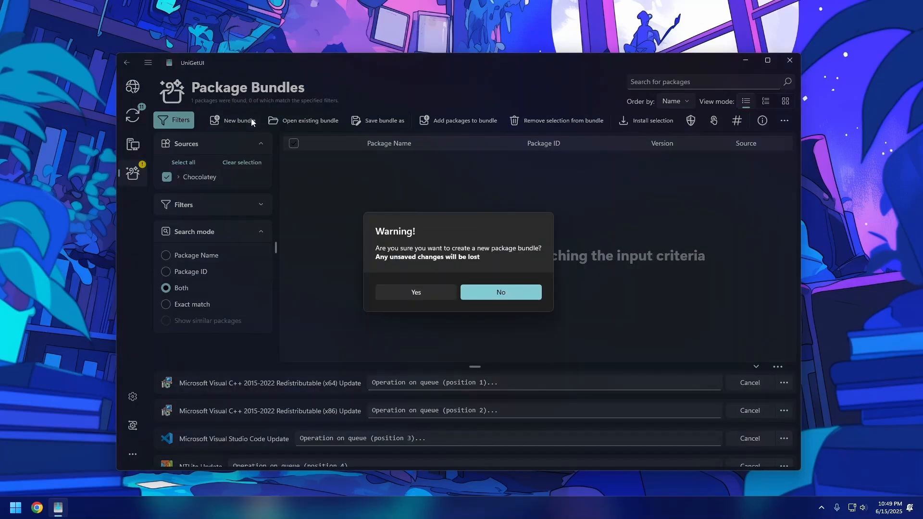
click(500, 291)
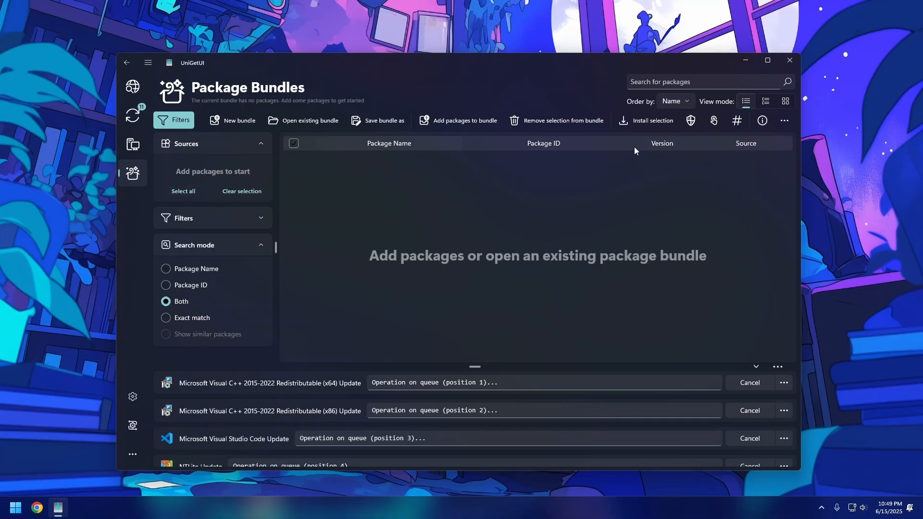
Go to the installed packages from the bundle's add-packages guide and clear the firefox filter
click(446, 121)
click(452, 317)
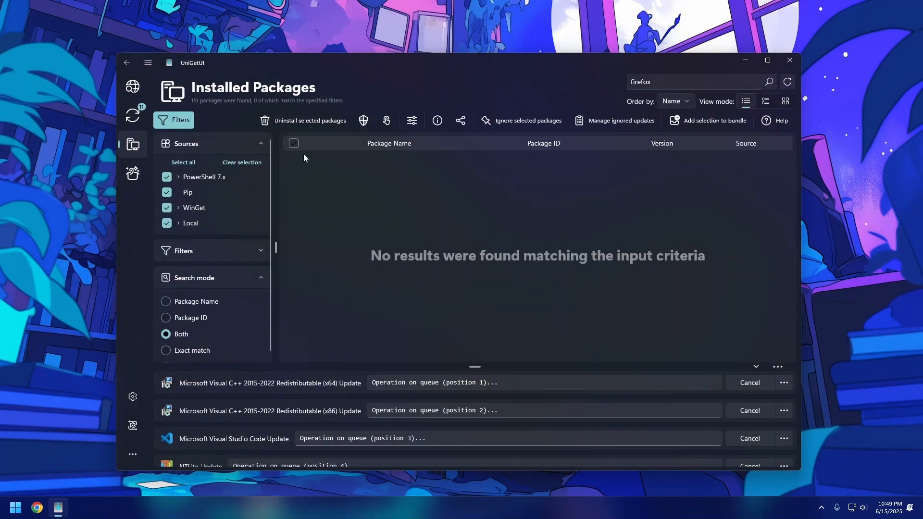
double_click(760, 83)
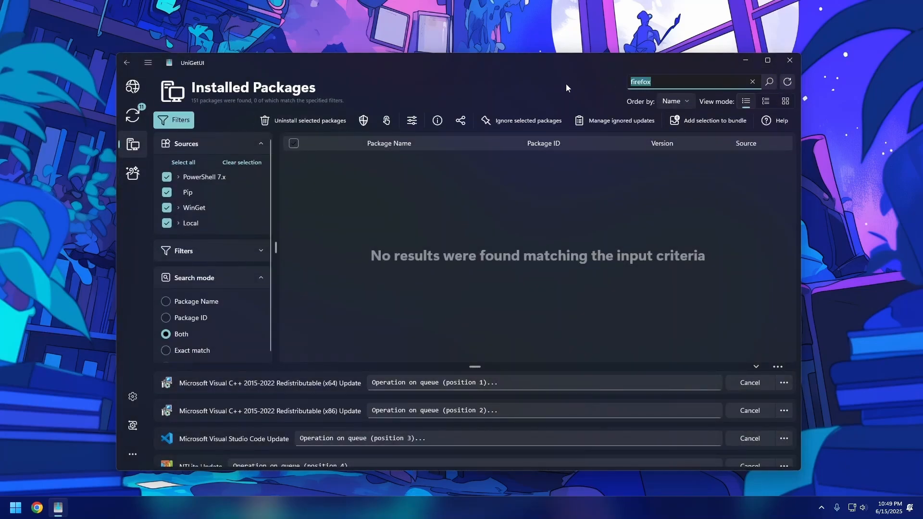
key(BackSpace)
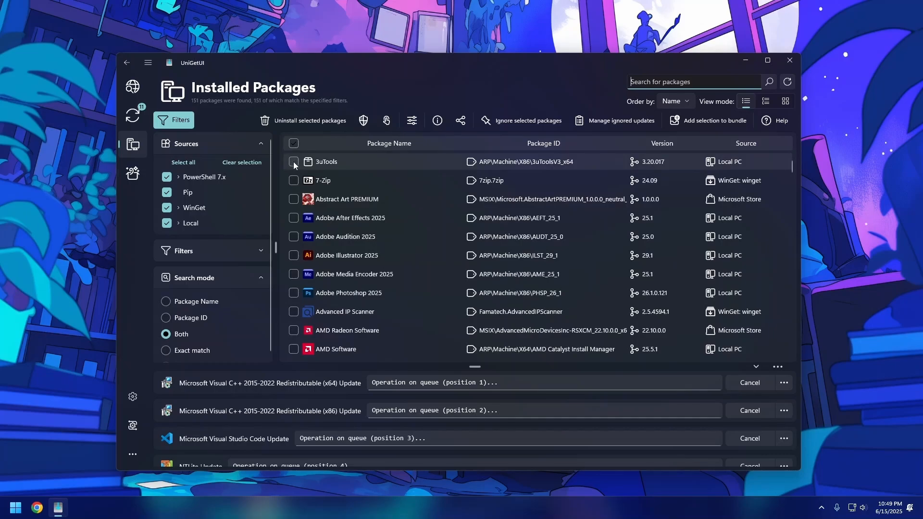
Select all installed packages, add them to the bundle, and browse the bundle's contents
click(294, 145)
scroll(356, 196, down, 15)
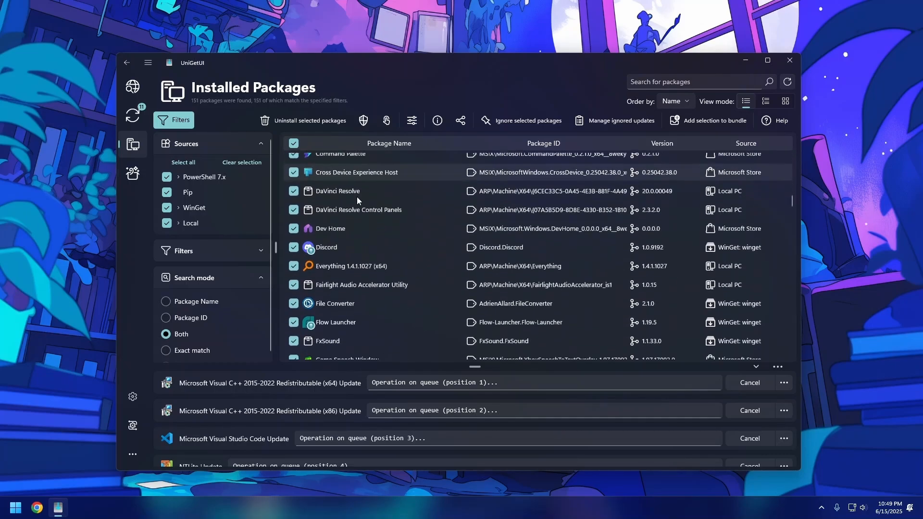
click(735, 121)
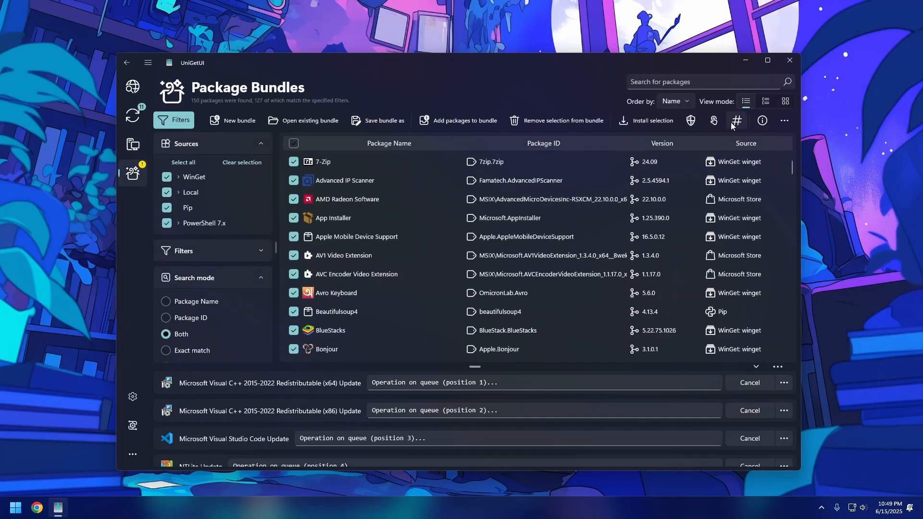
scroll(417, 208, down, 3)
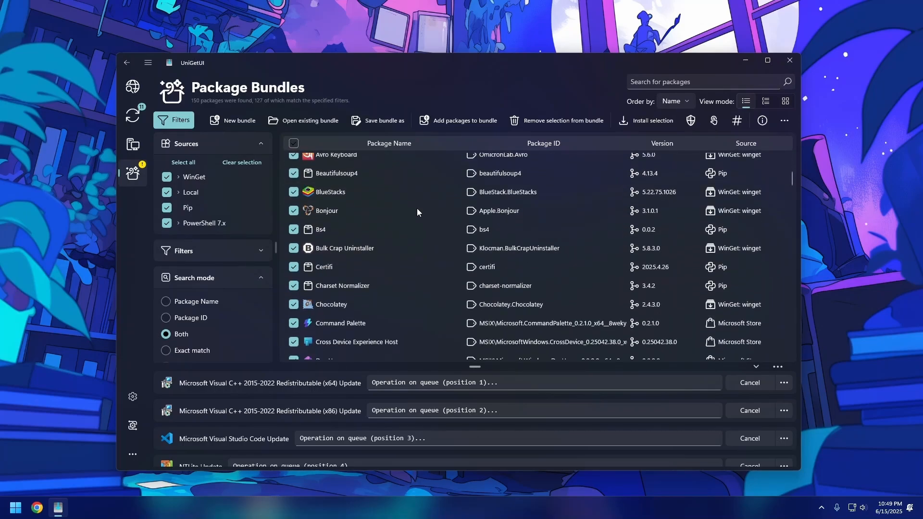
scroll(416, 209, down, 10)
scroll(418, 206, up, 2)
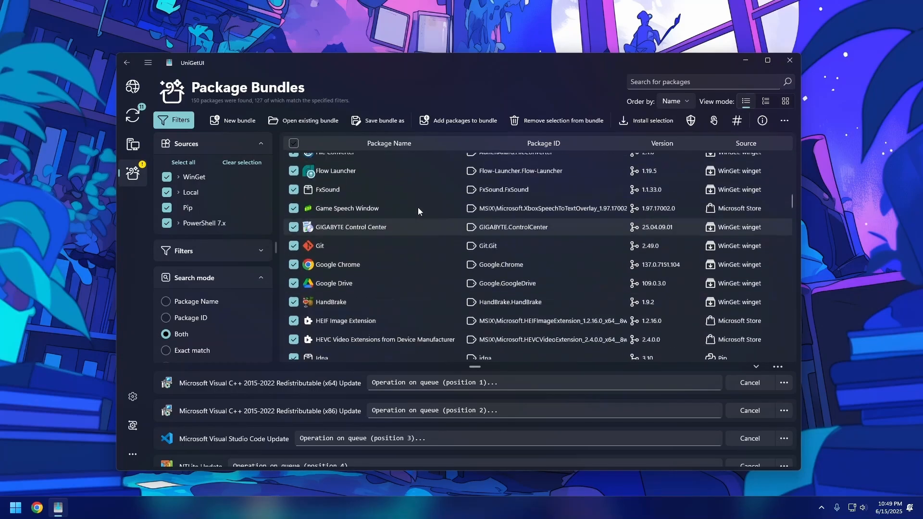
Examine the packages in the unsaved bundle from start to end, checking their names, versions and sources
scroll(417, 209, up, 10)
scroll(319, 200, down, 1)
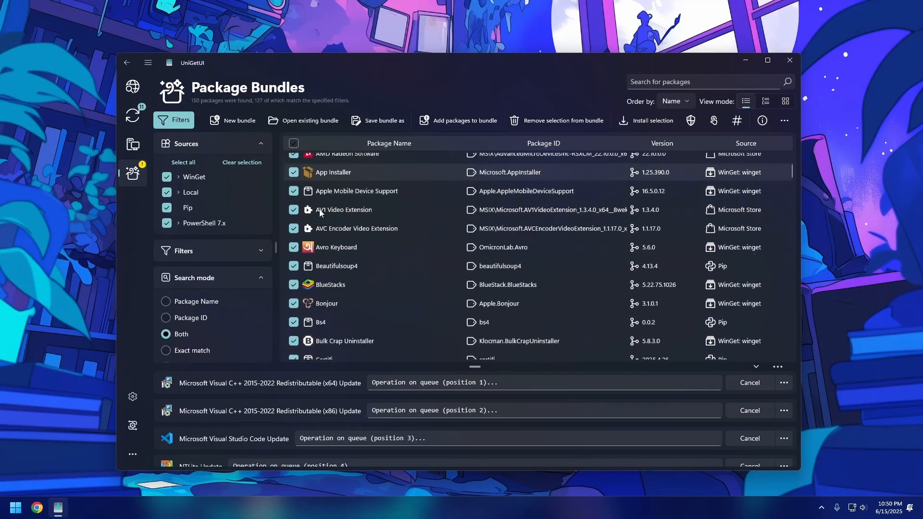
scroll(337, 215, down, 1)
scroll(576, 246, down, 4)
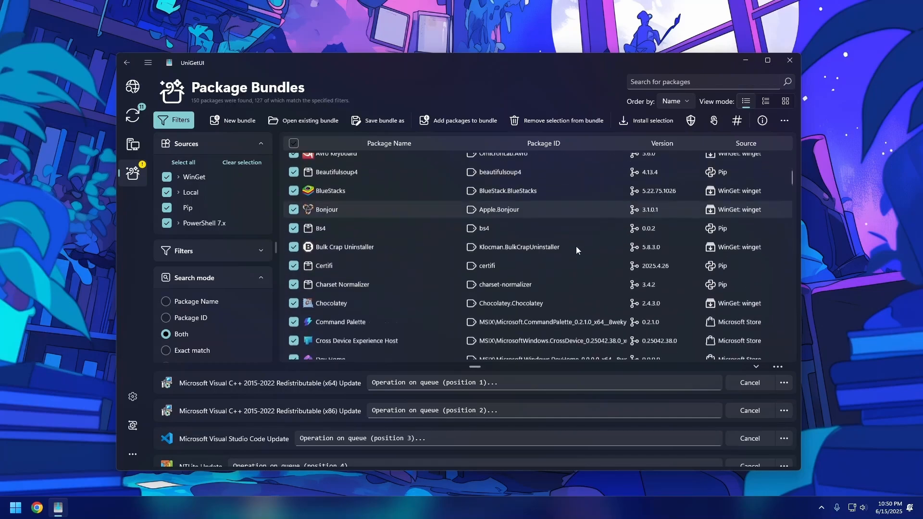
scroll(654, 268, up, 8)
scroll(655, 269, down, 20)
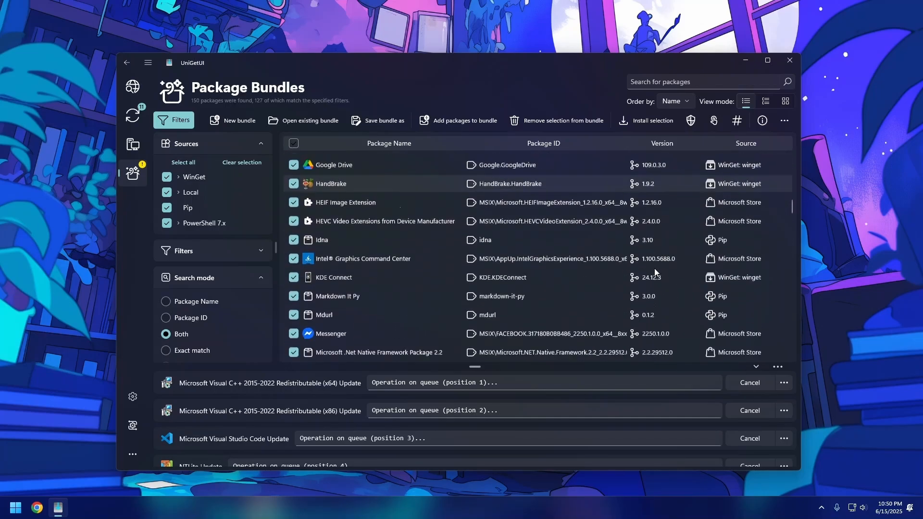
scroll(655, 271, down, 20)
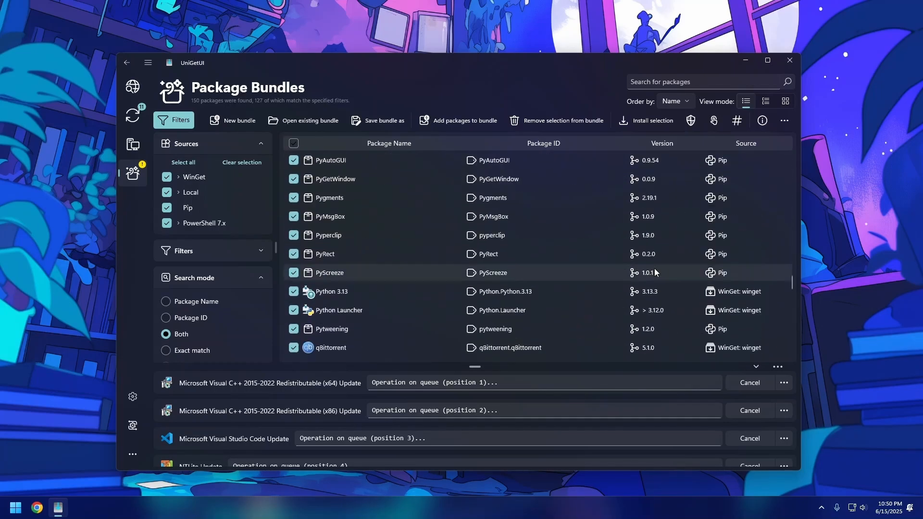
scroll(653, 272, down, 20)
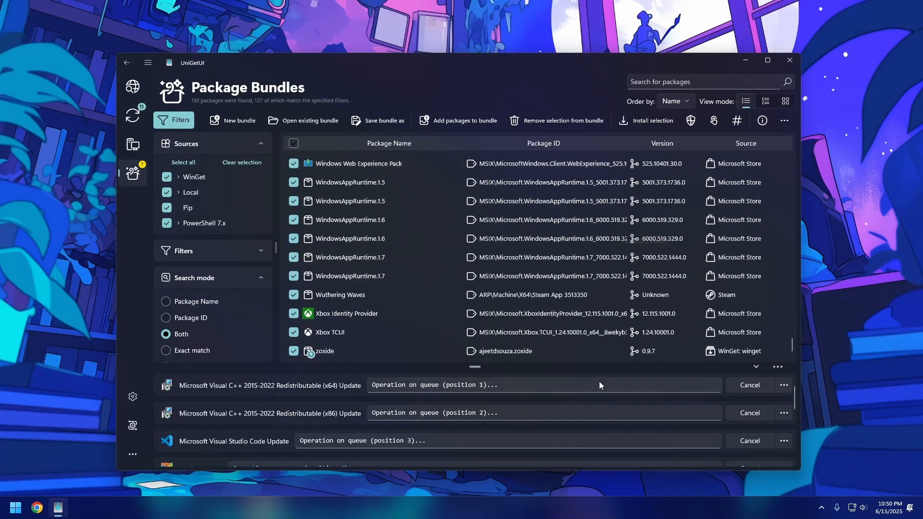
scroll(588, 315, up, 4)
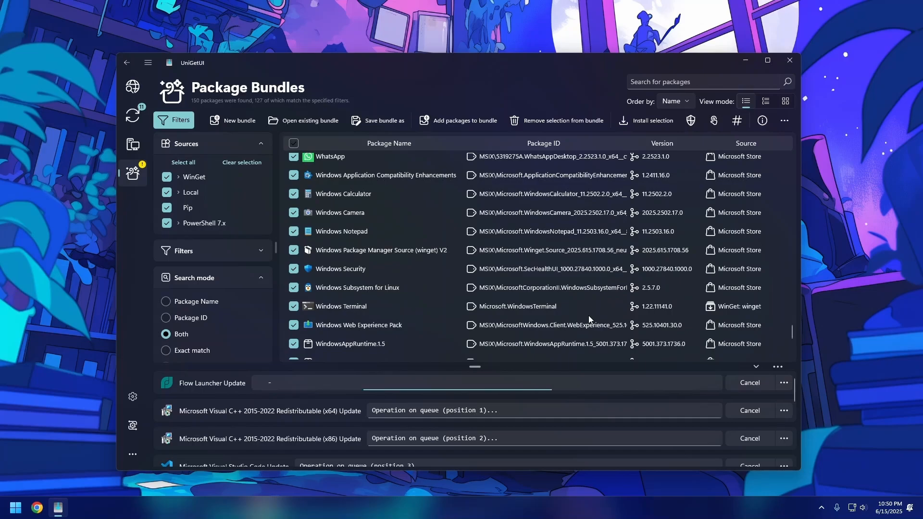
scroll(589, 315, up, 8)
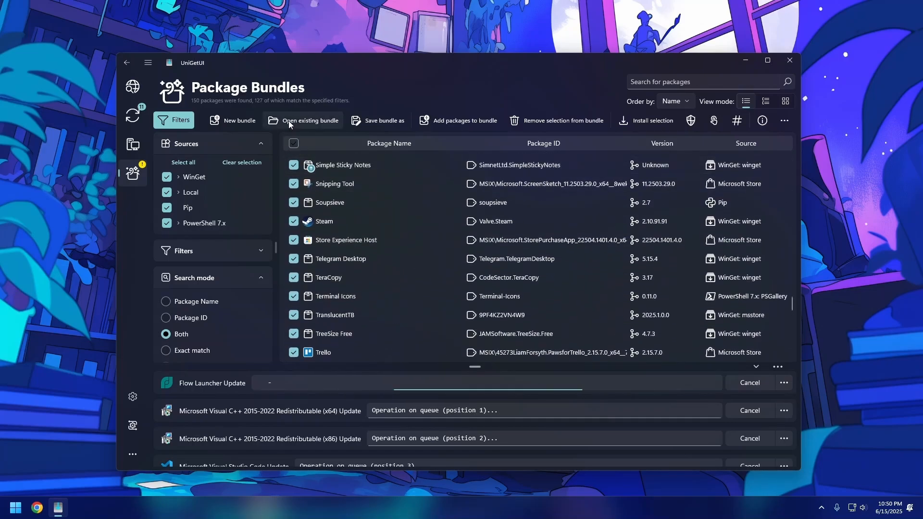
Save the bundle in the Documents folder as MyPackages.ubundle and close the file window showing the saved file
click(376, 123)
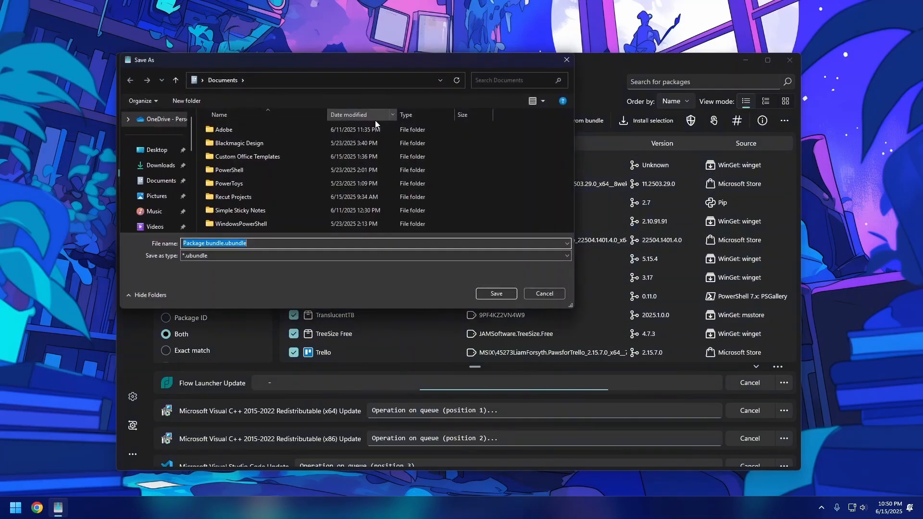
click(224, 243)
drag(224, 243, 137, 242)
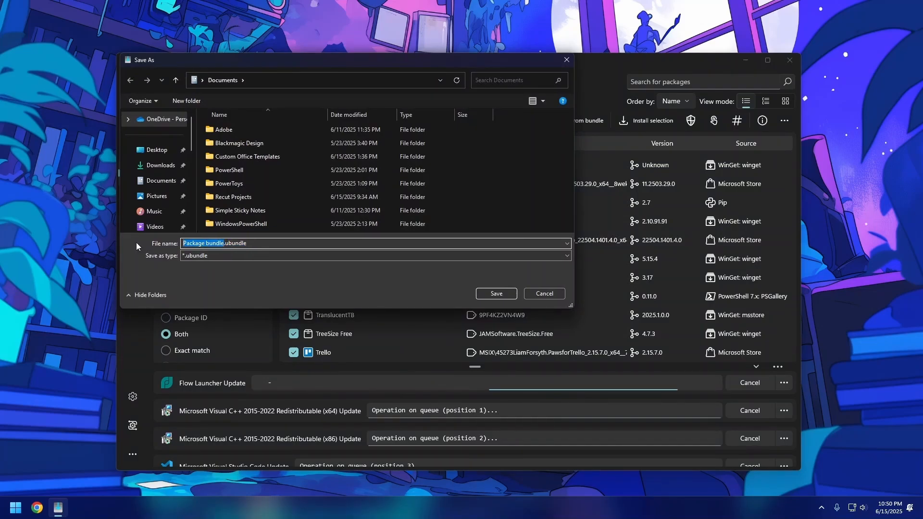
text(MyPackages)
click(514, 293)
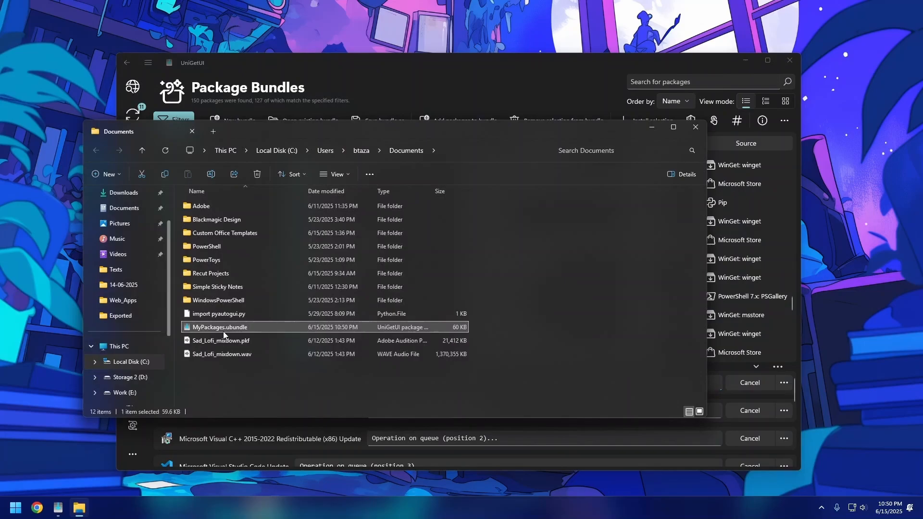
key(alt+F4)
Open the existing bundle MyPackages.ubundle and look over the packages it loads
click(312, 124)
double_click(244, 238)
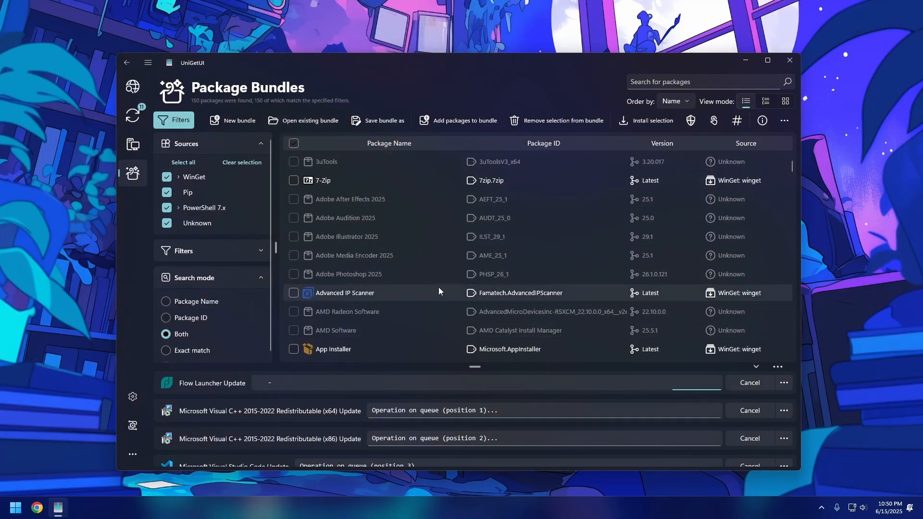
scroll(438, 287, down, 1)
scroll(311, 273, down, 5)
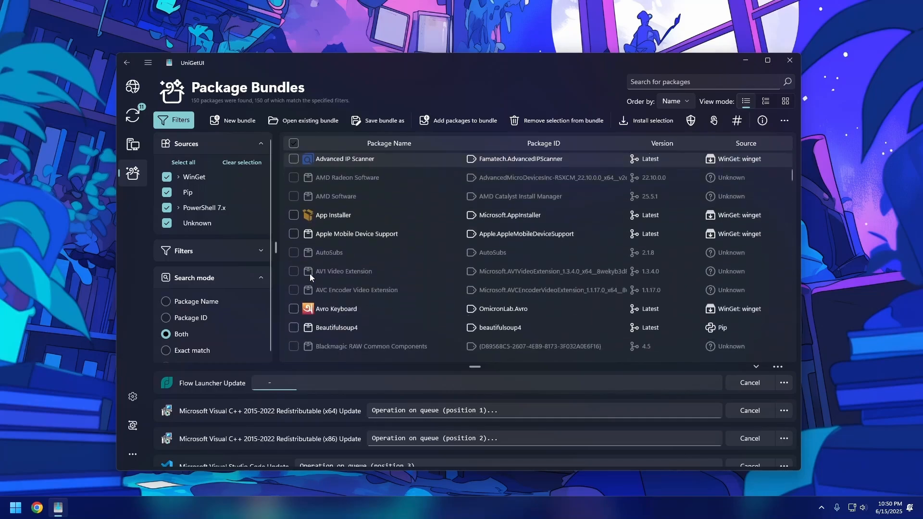
Select all packages in the reopened bundle and check which entries are available for installation
click(294, 144)
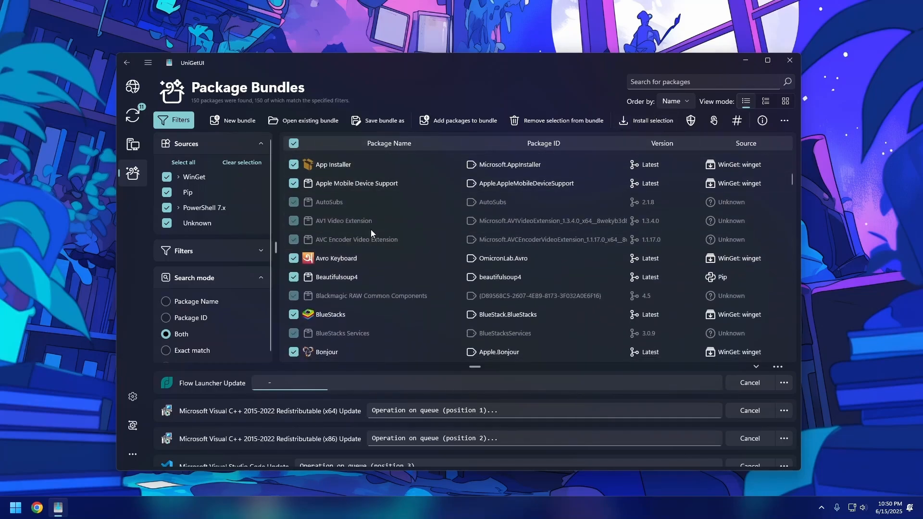
scroll(370, 229, down, 5)
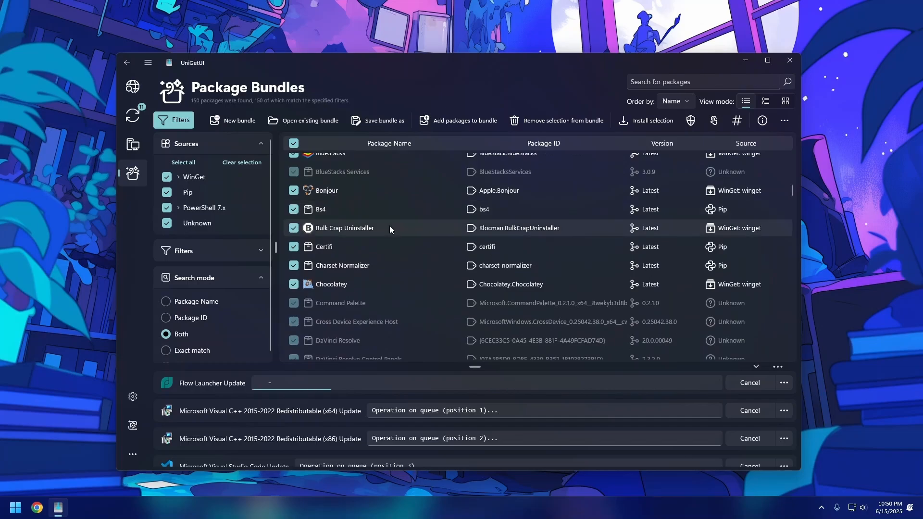
scroll(389, 229, down, 1)
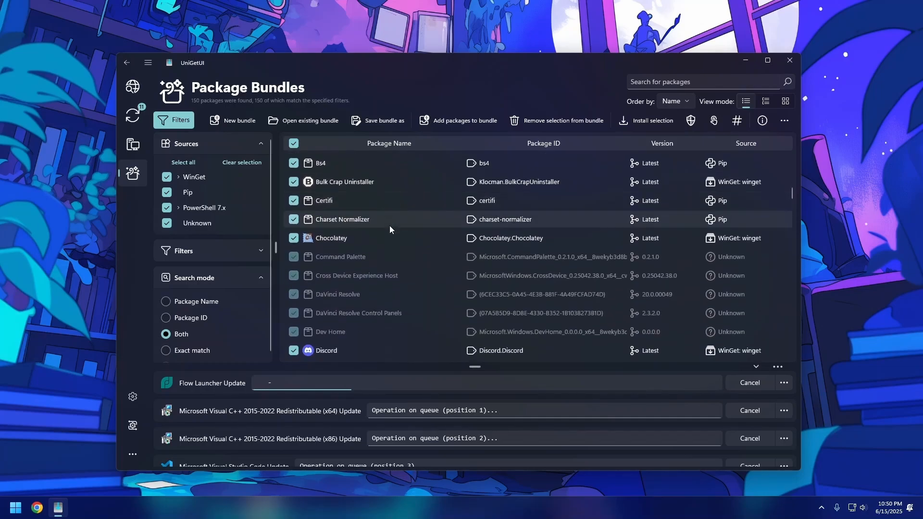
scroll(389, 230, down, 3)
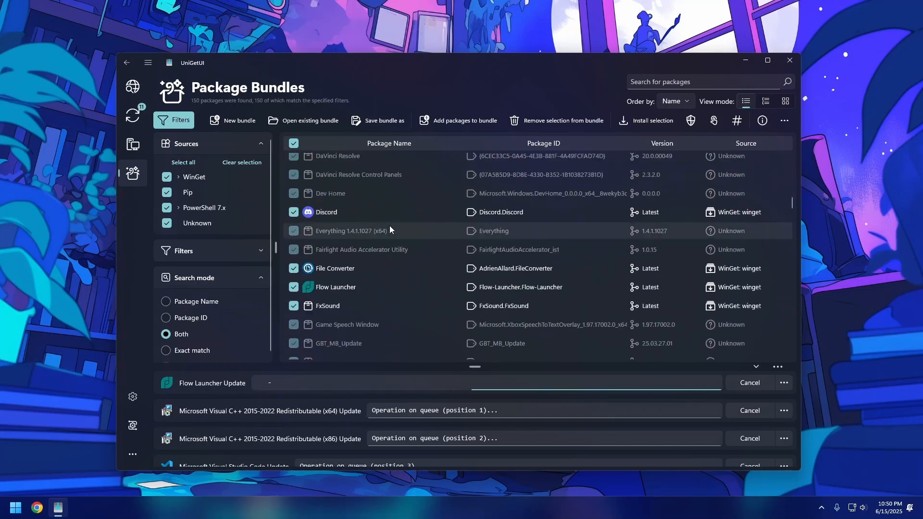
scroll(402, 226, down, 3)
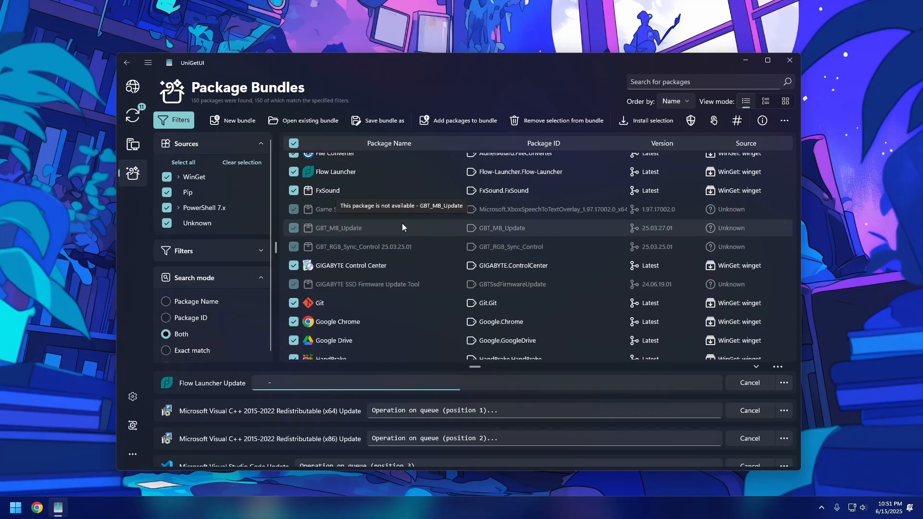
scroll(402, 225, up, 6)
scroll(402, 227, up, 2)
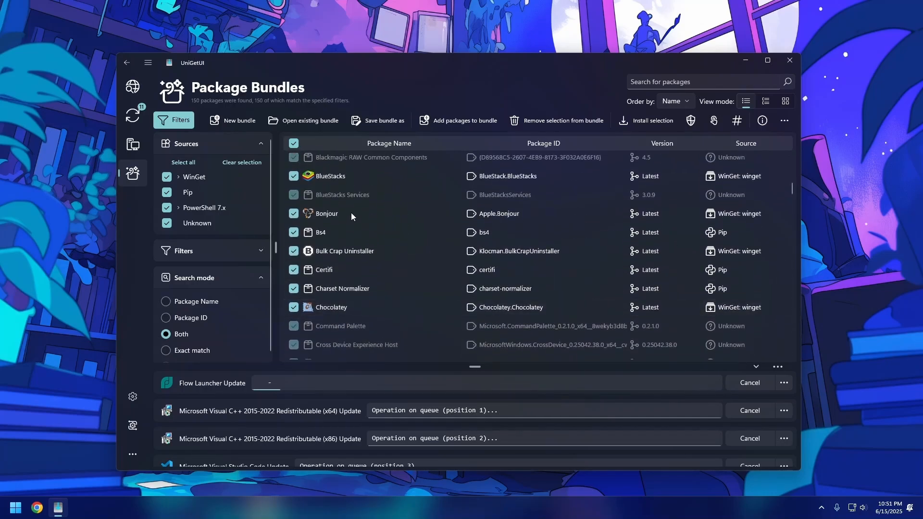
Switch from the bundle to the list of installed packages
click(129, 143)
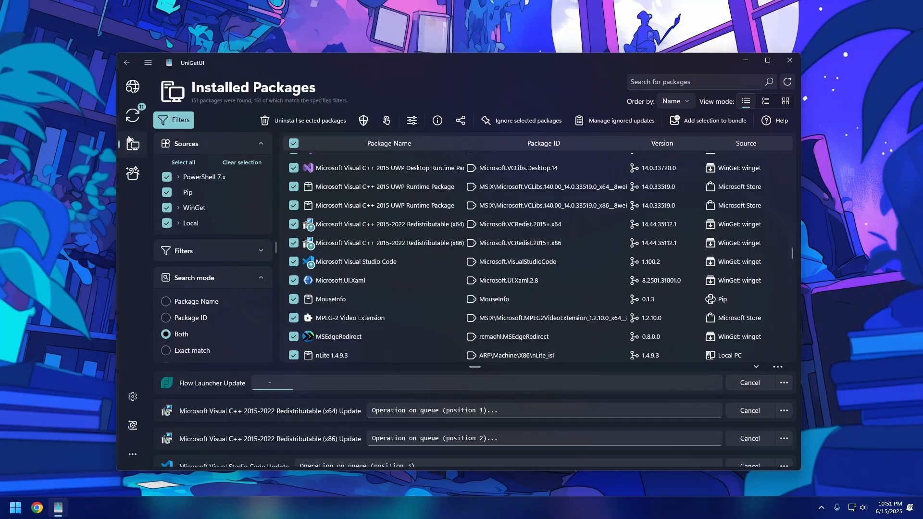